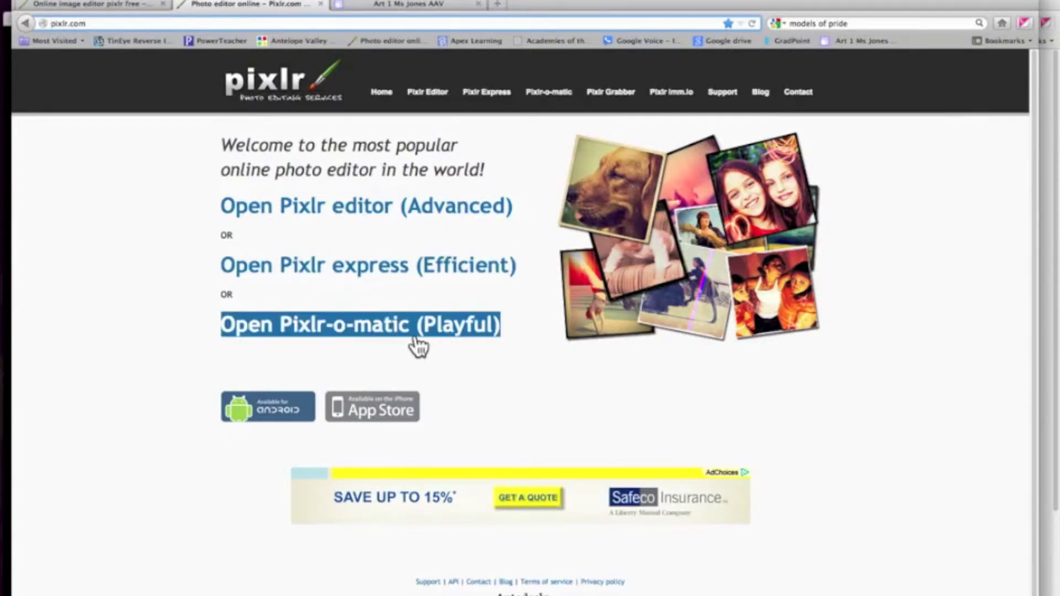
Launch the advanced Pixlr Editor and open cuba 375.jpg from the Desktop.
left_click(318, 219)
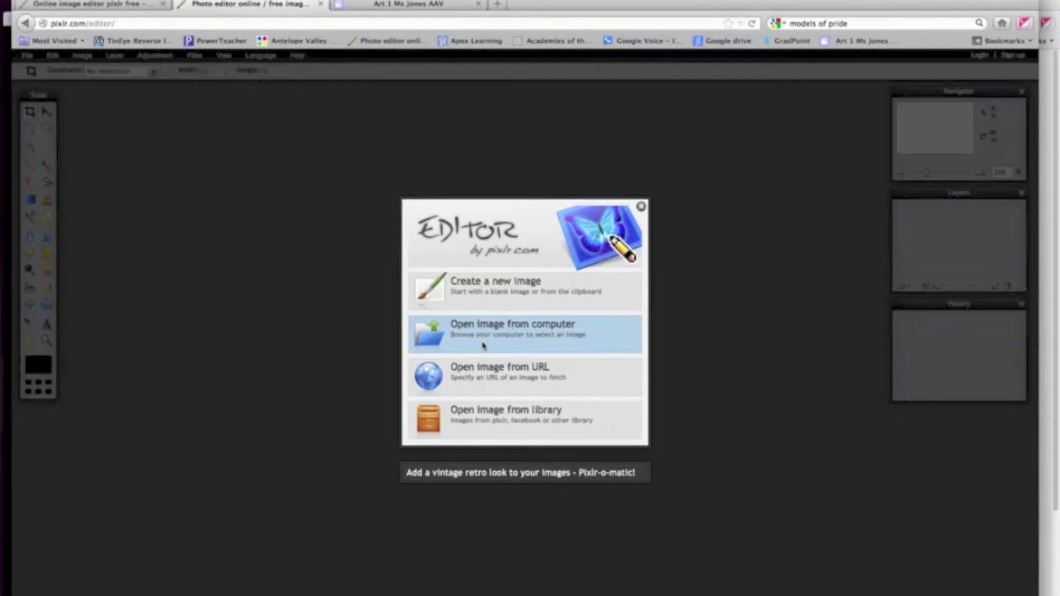
left_click(484, 346)
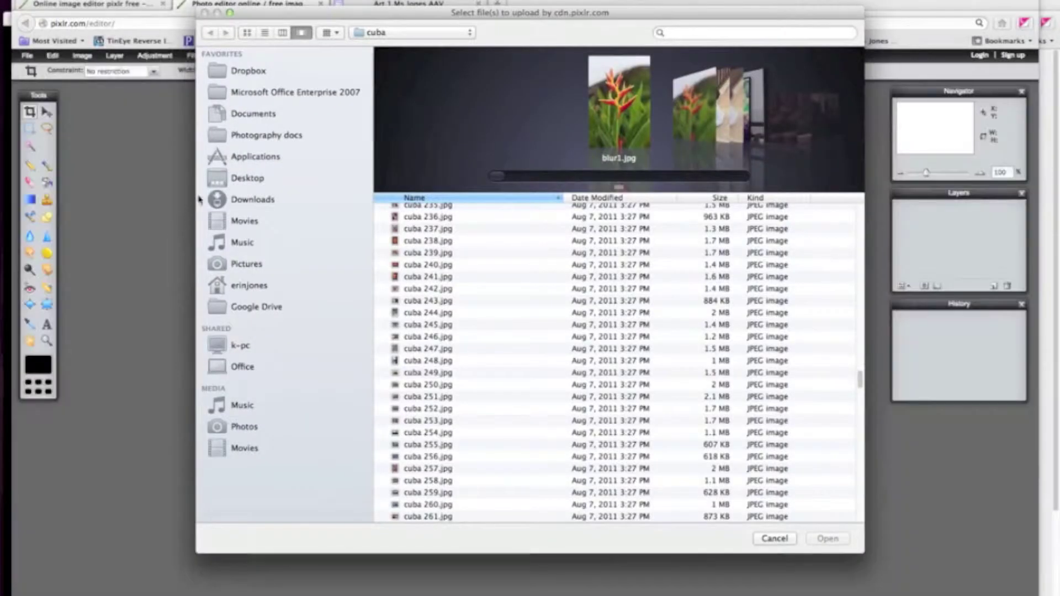
left_click(223, 179)
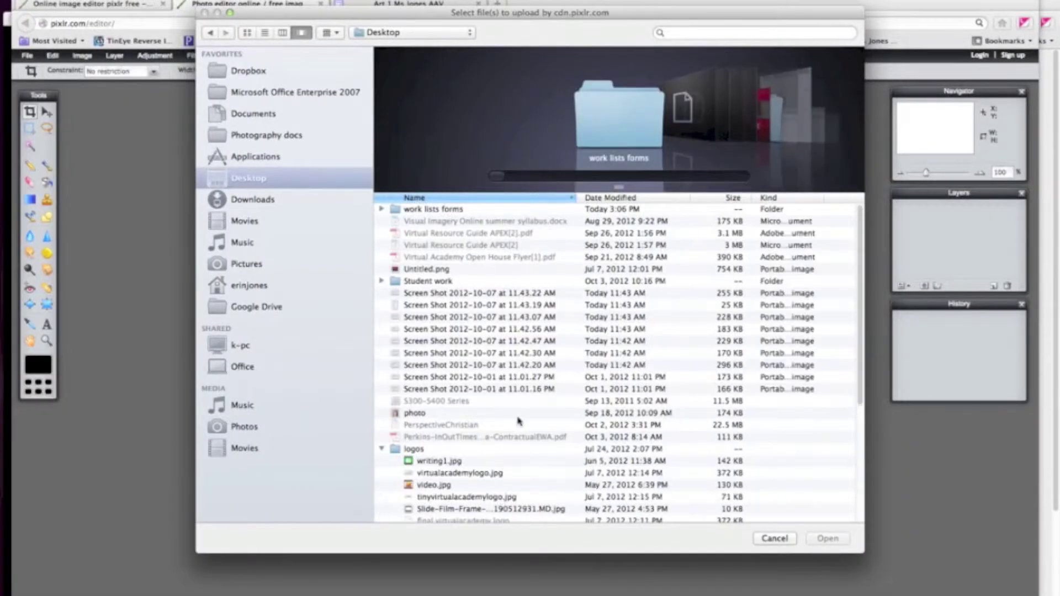
scroll(520, 420, "down", 3)
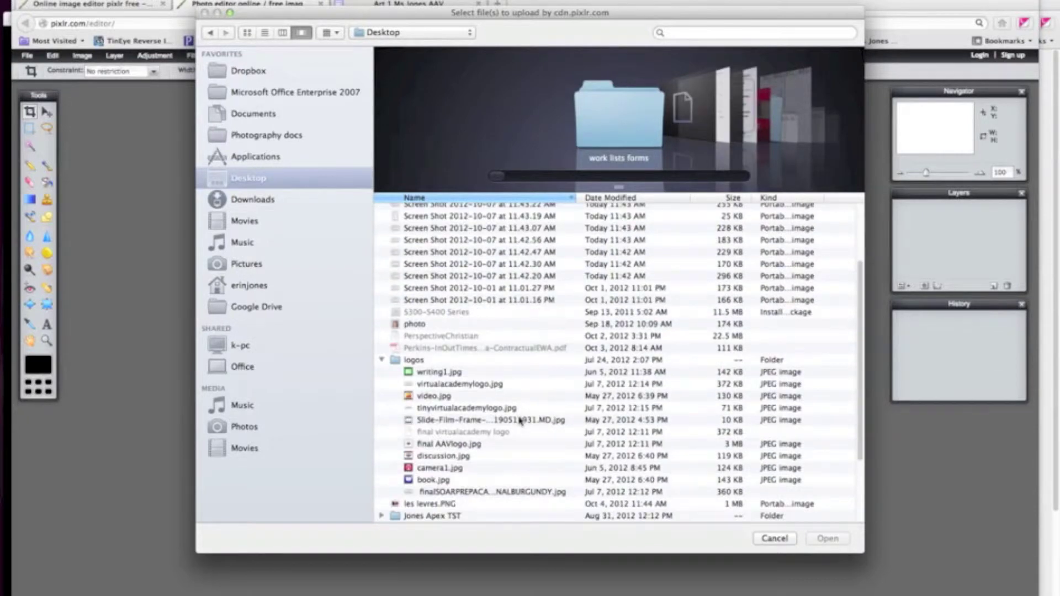
scroll(520, 420, "down", 4)
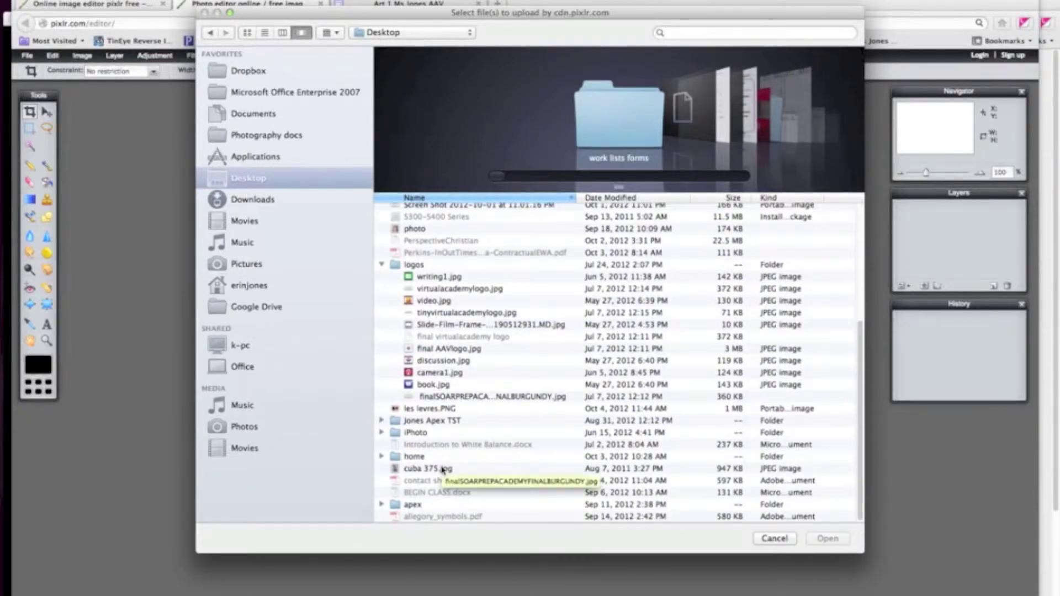
left_click(440, 468)
left_click(827, 538)
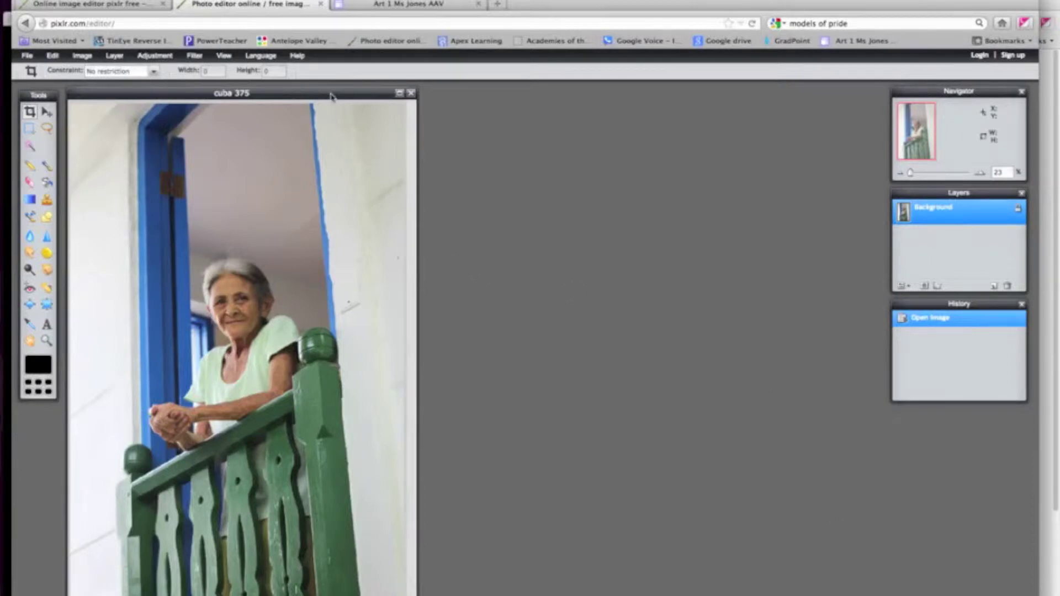
left_click_drag(331, 95, 345, 91)
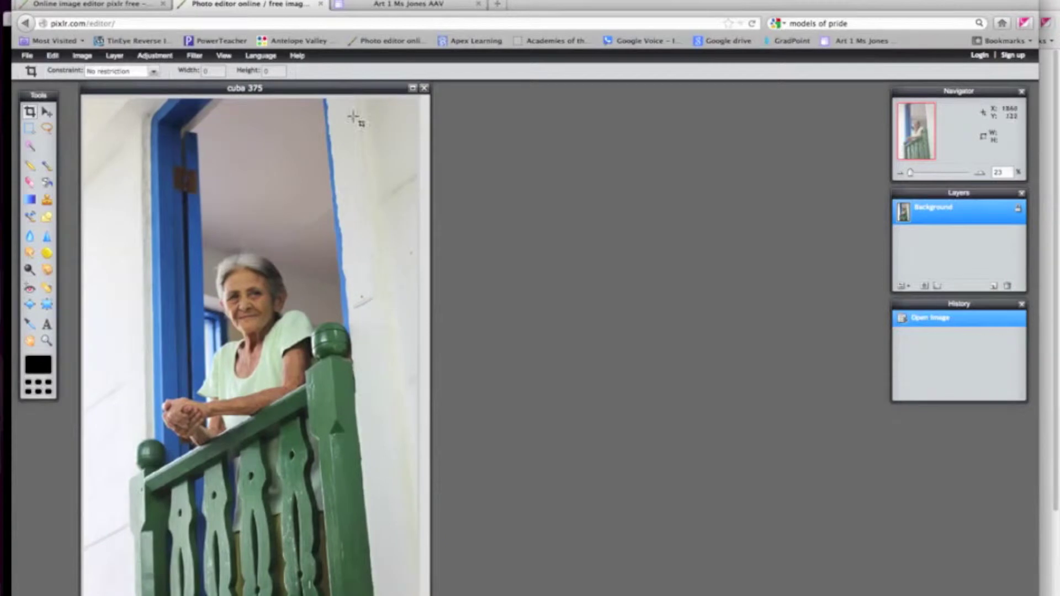
Open the Adjustment menu, dismiss it, then bring it up again.
left_click(158, 55)
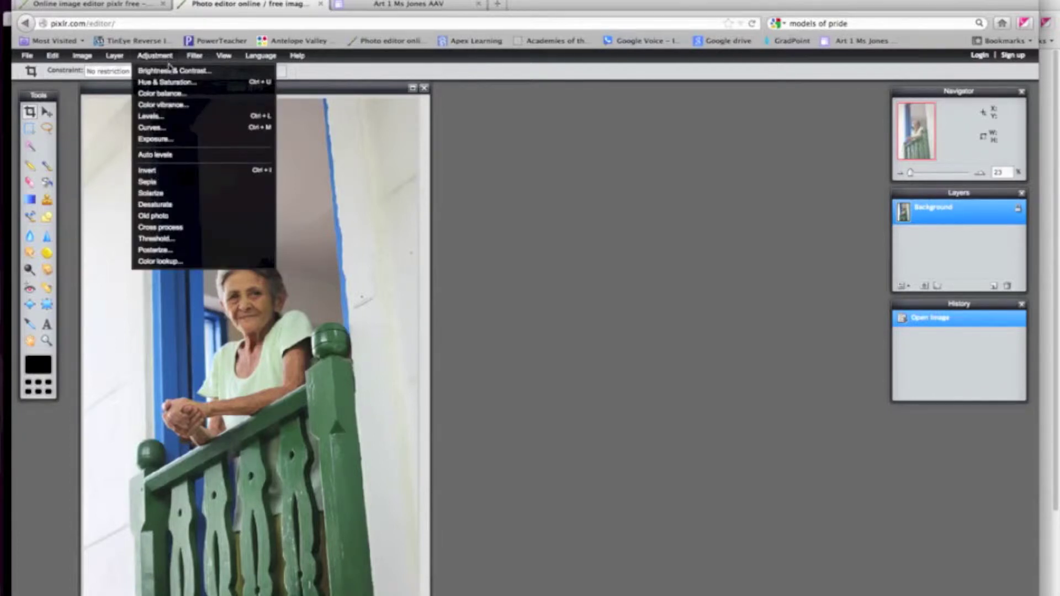
left_click(86, 110)
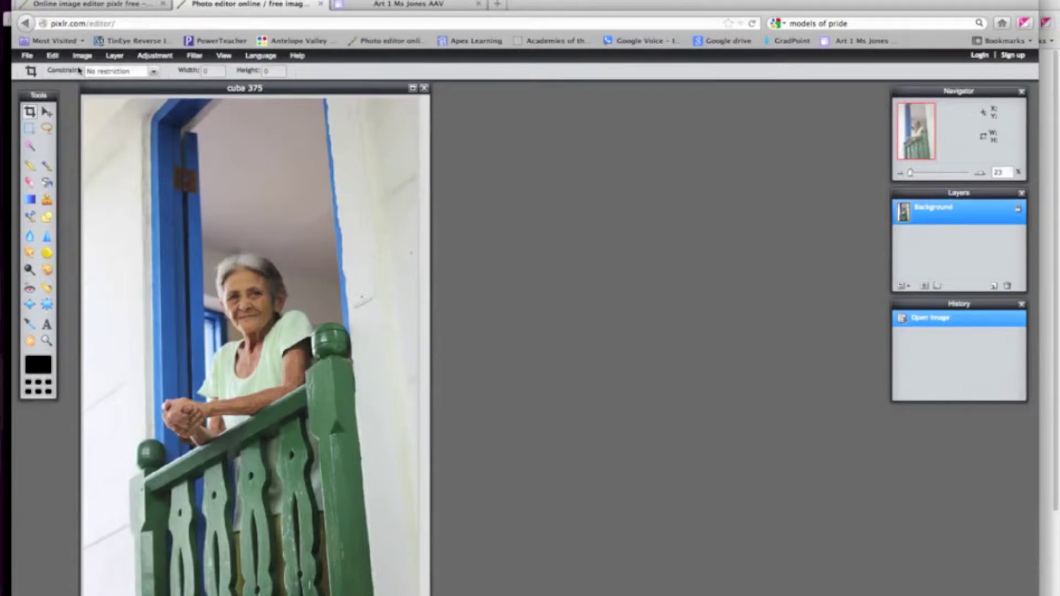
left_click(169, 60)
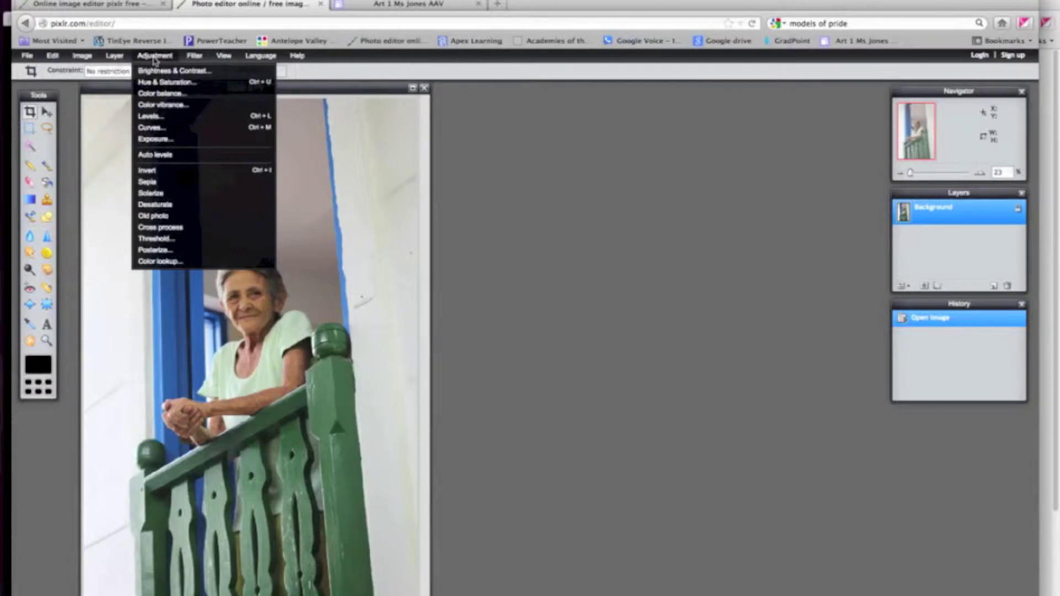
Try a slight brightening in Brightness & Contrast, then cancel it.
left_click(175, 72)
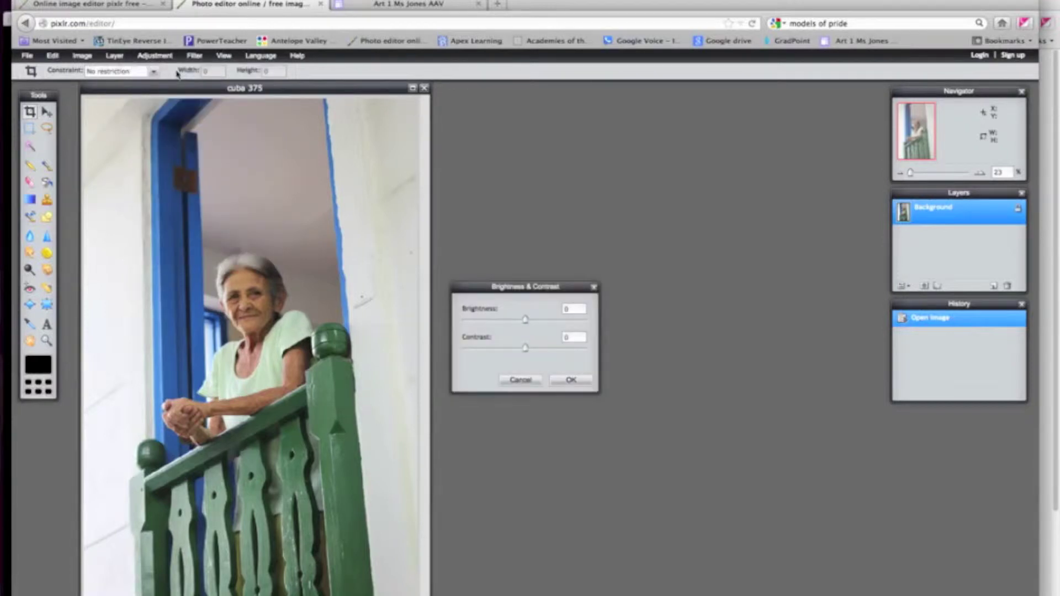
left_click_drag(525, 320, 534, 357)
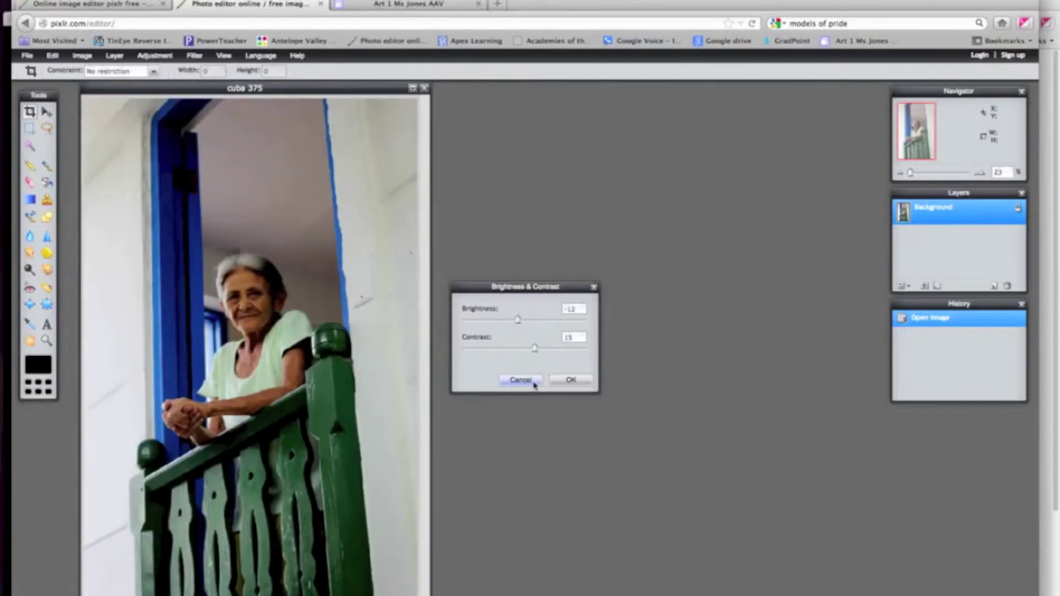
left_click(520, 380)
Apply Hue & Saturation with saturation 20, lightness 2 and hue reset to 0.
left_click(154, 56)
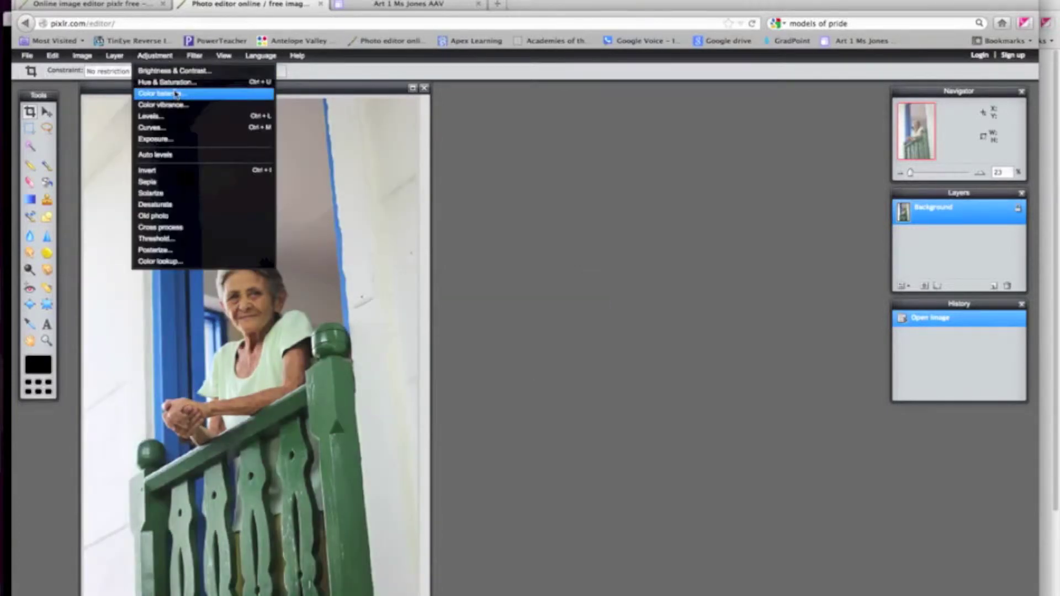
left_click(166, 81)
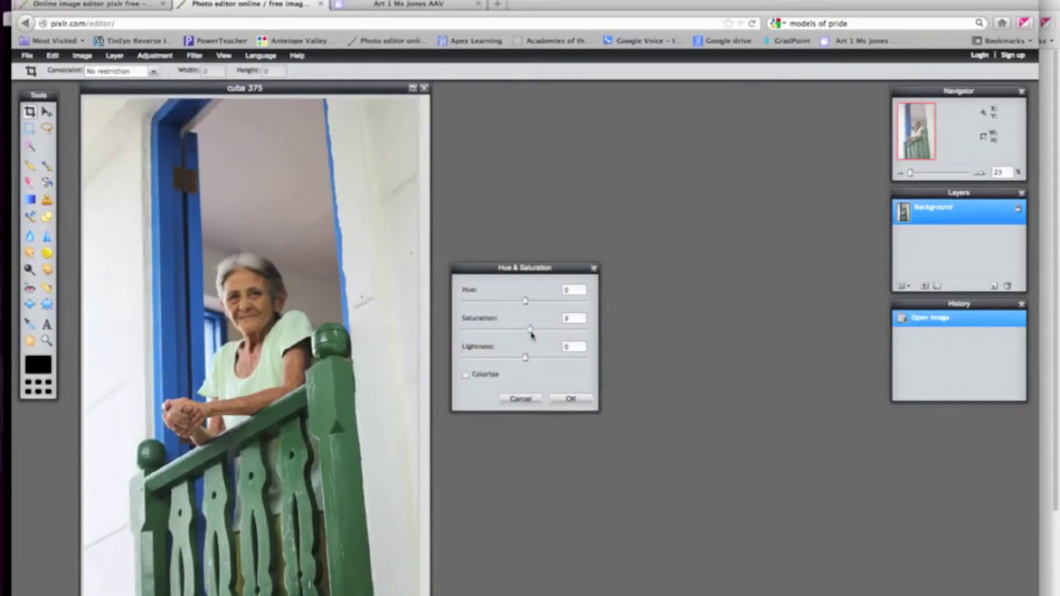
mouse_move(532, 332)
left_mouse_down()
mouse_move(574, 343)
mouse_move(539, 342)
left_mouse_up()
mouse_move(524, 357)
left_mouse_down()
mouse_move(514, 357)
mouse_move(527, 362)
left_mouse_up()
left_click_drag(485, 305, 545, 307)
left_click(525, 303)
left_click(568, 399)
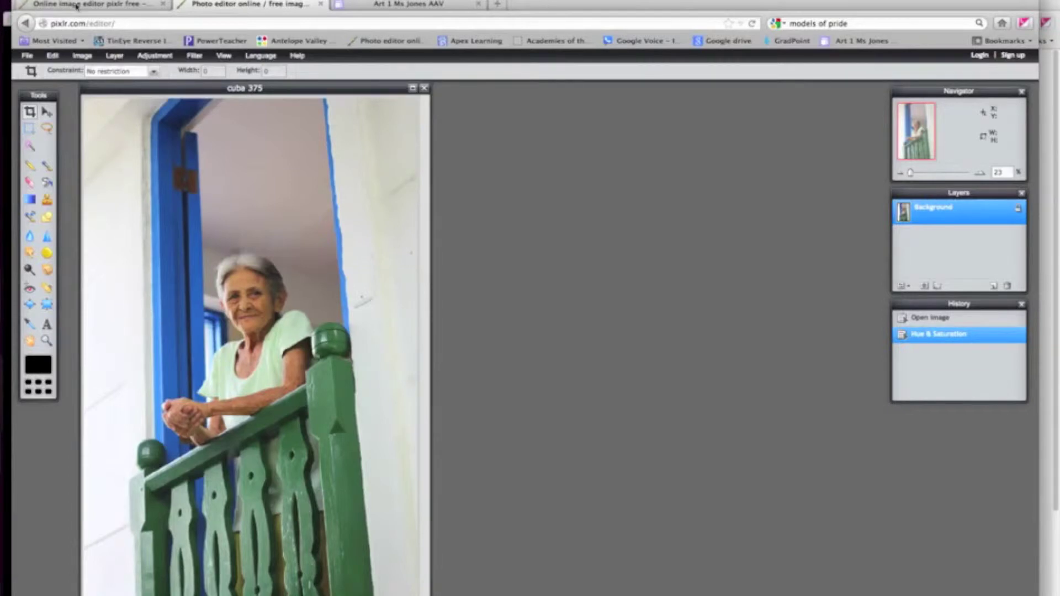
left_click(135, 56)
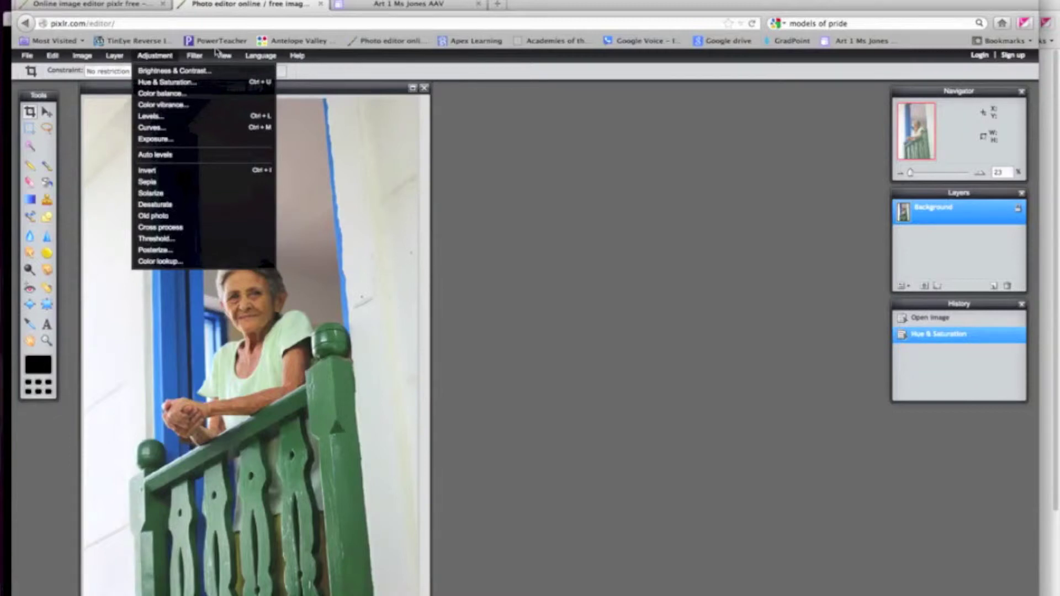
Apply the Vignette filter at its default size 50.
mouse_move(198, 56)
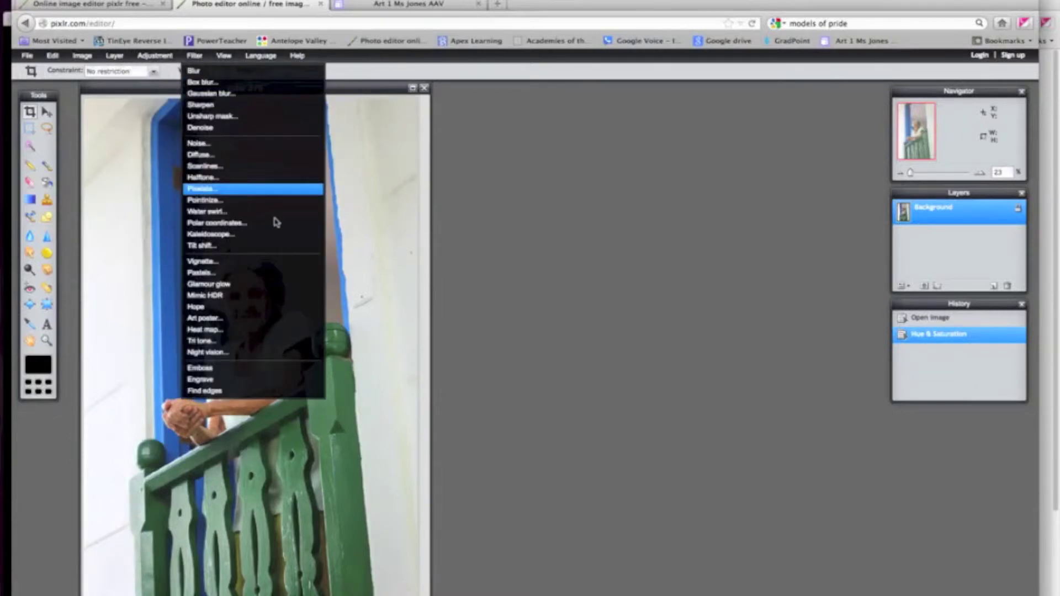
left_click(277, 267)
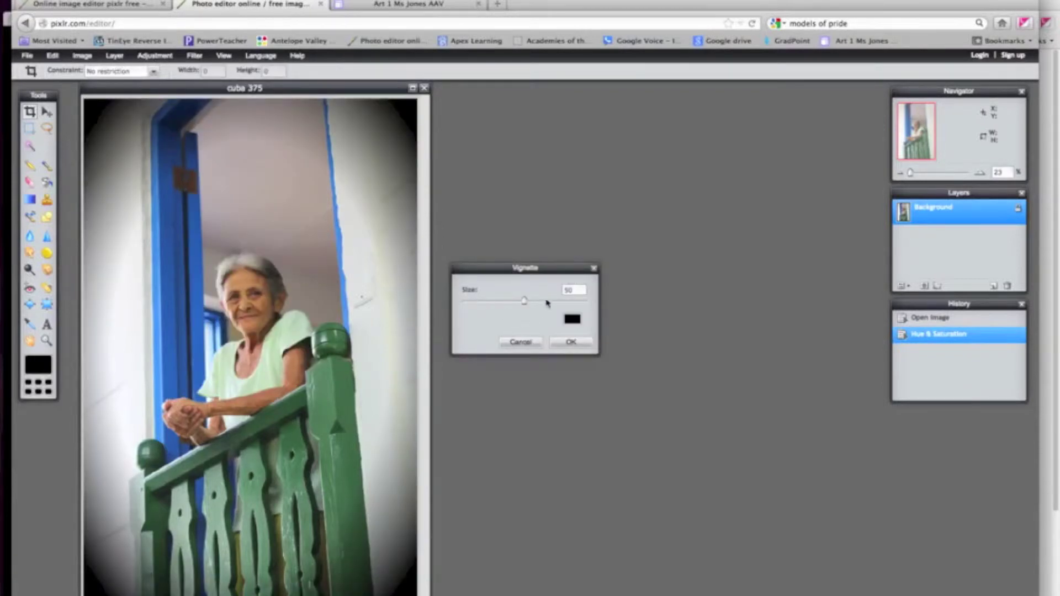
key("Return")
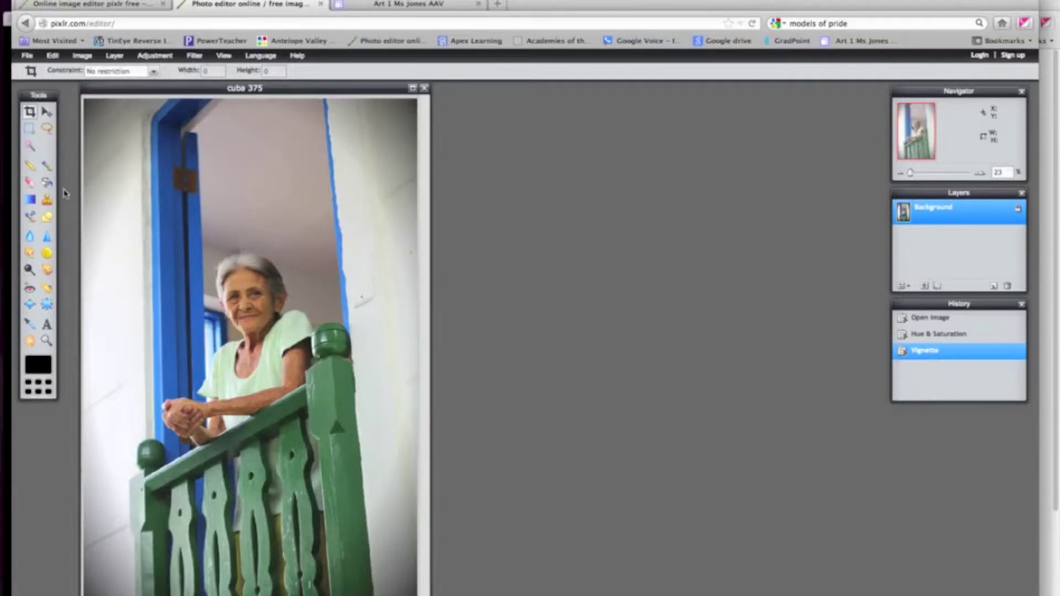
left_click(30, 128)
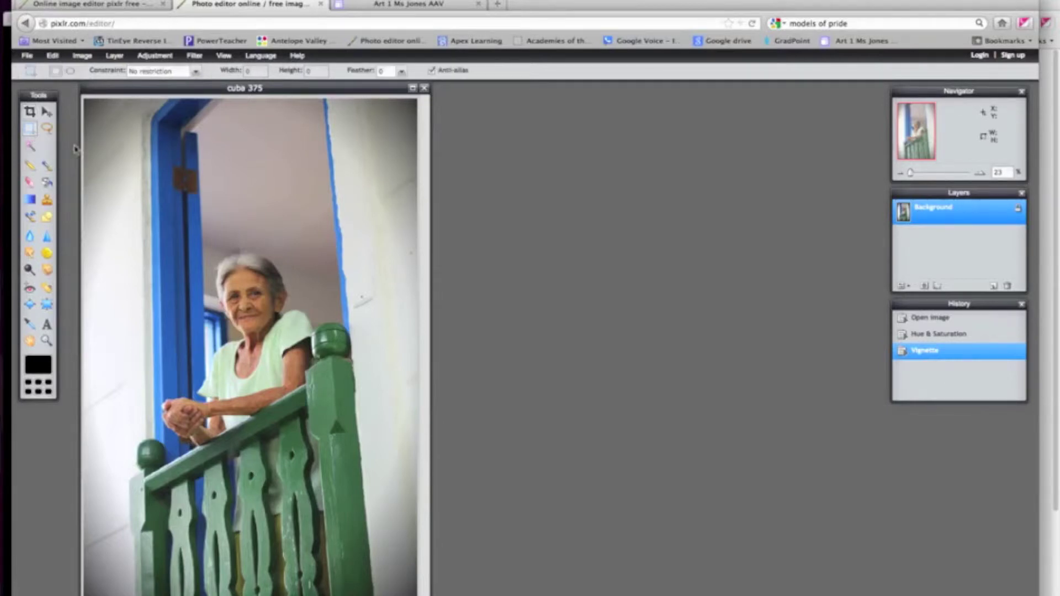
left_click_drag(113, 126, 318, 521)
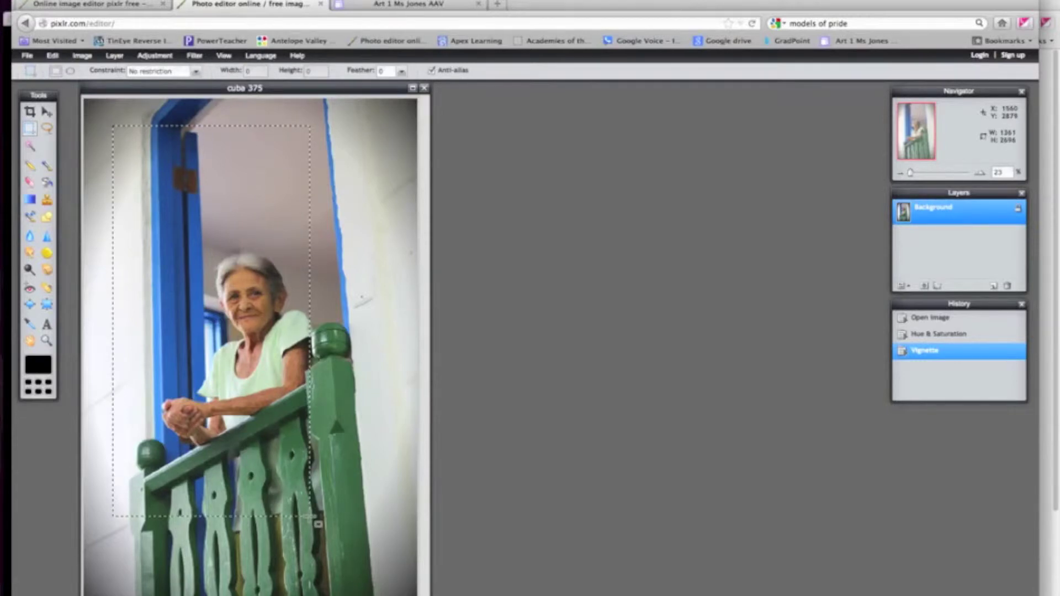
left_click(348, 524)
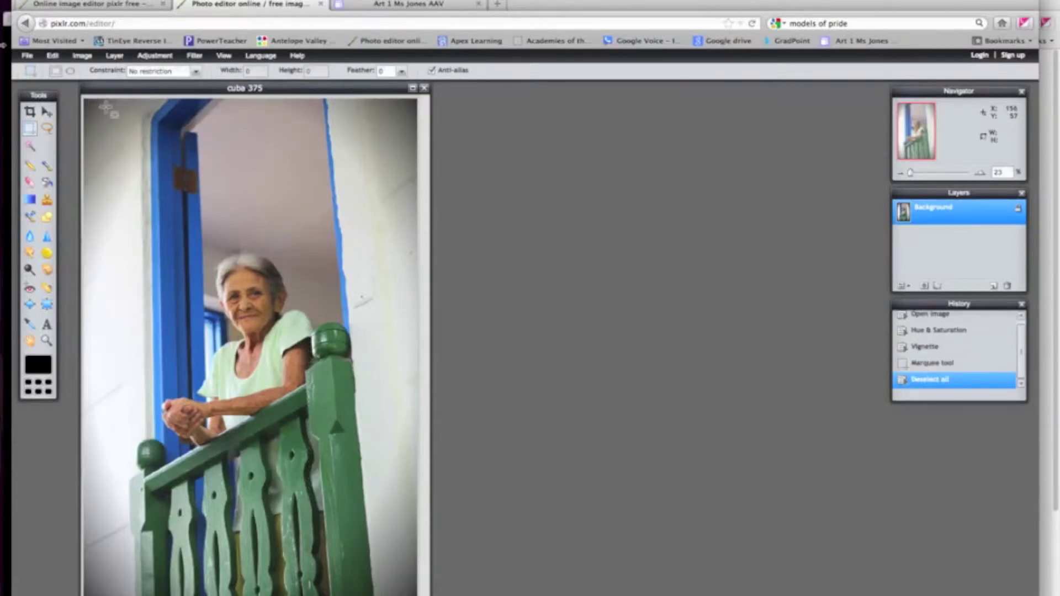
left_click(30, 111)
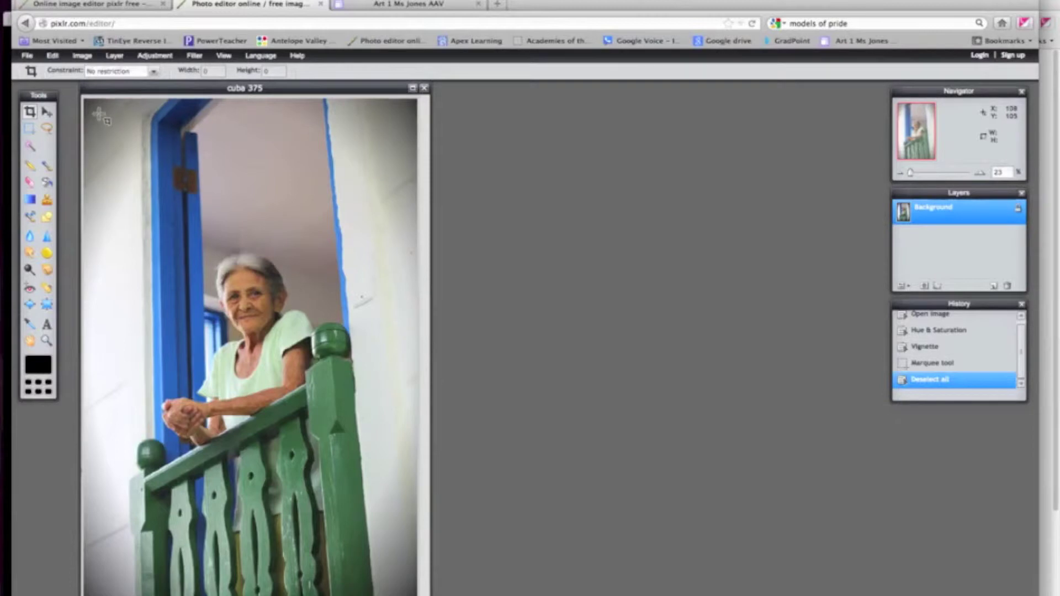
left_click_drag(98, 114, 381, 571)
key("Return")
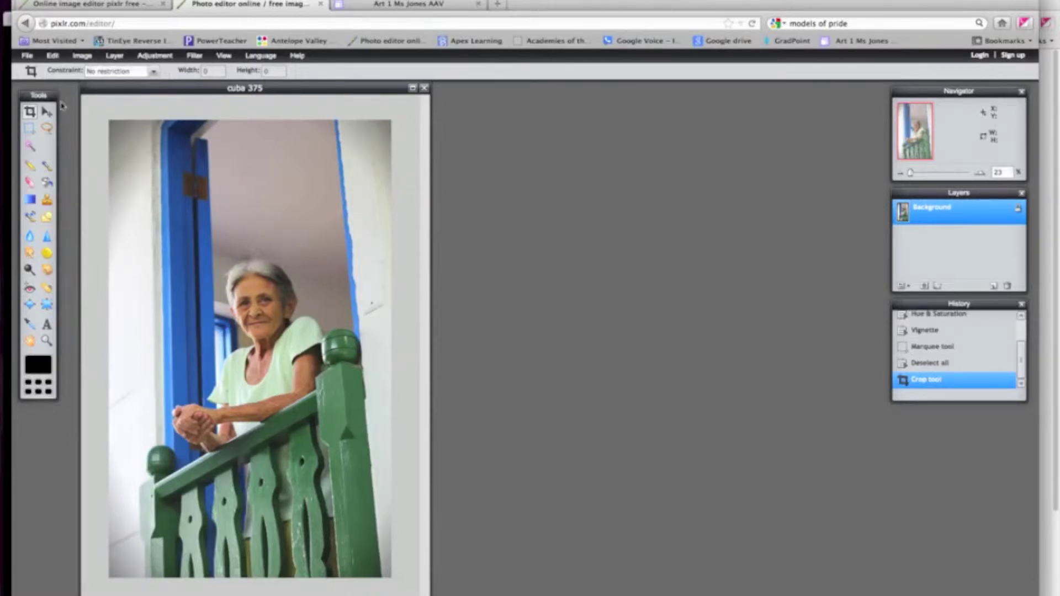
left_click(52, 56)
left_click(69, 73)
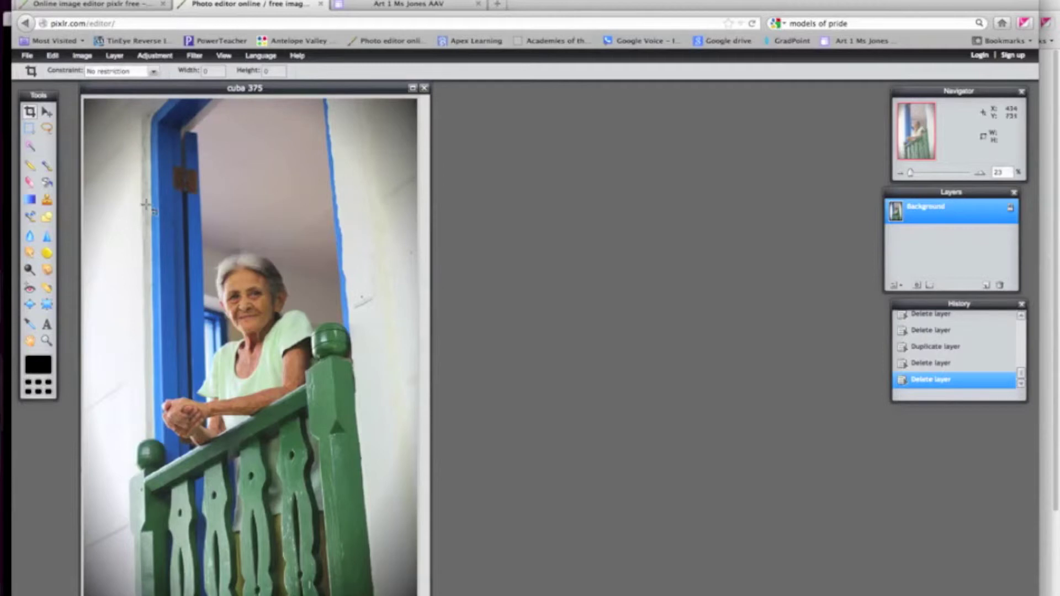
Create a Background copy layer with Layer > Duplicate layer and expand its layer settings.
left_click(114, 56)
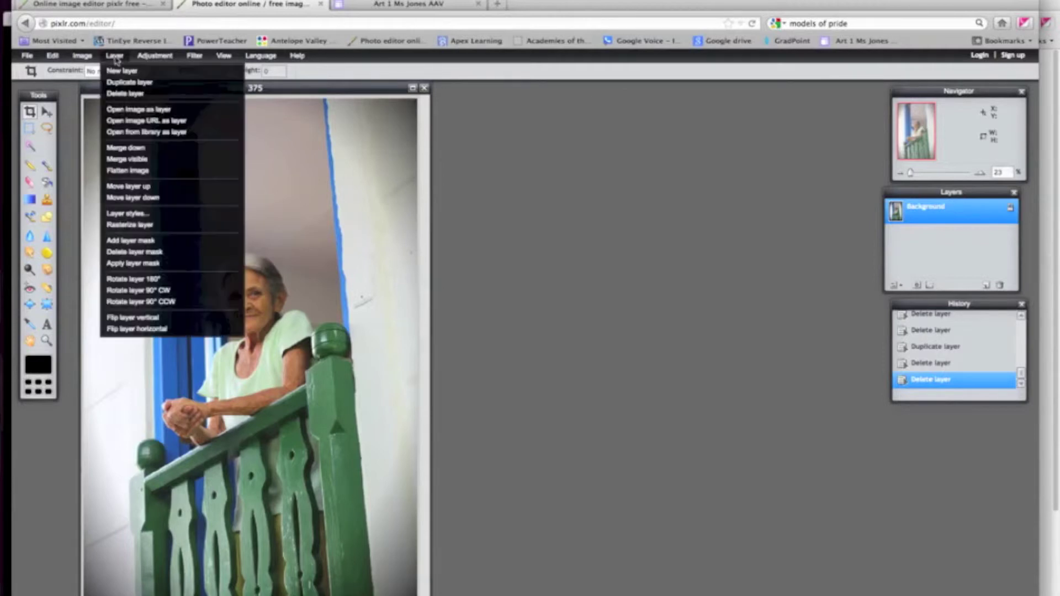
left_click(164, 87)
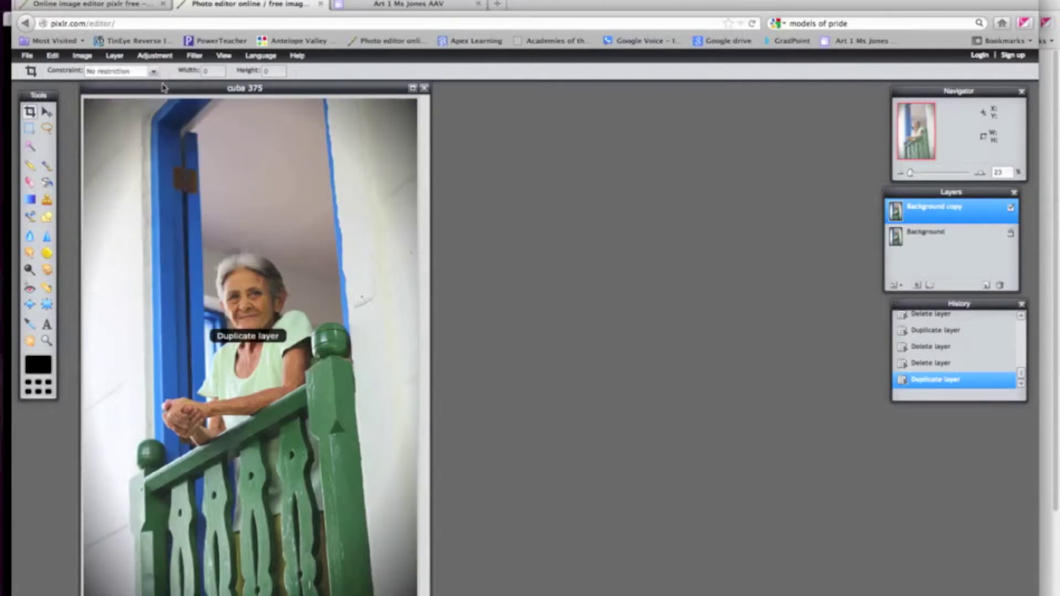
left_click(895, 286)
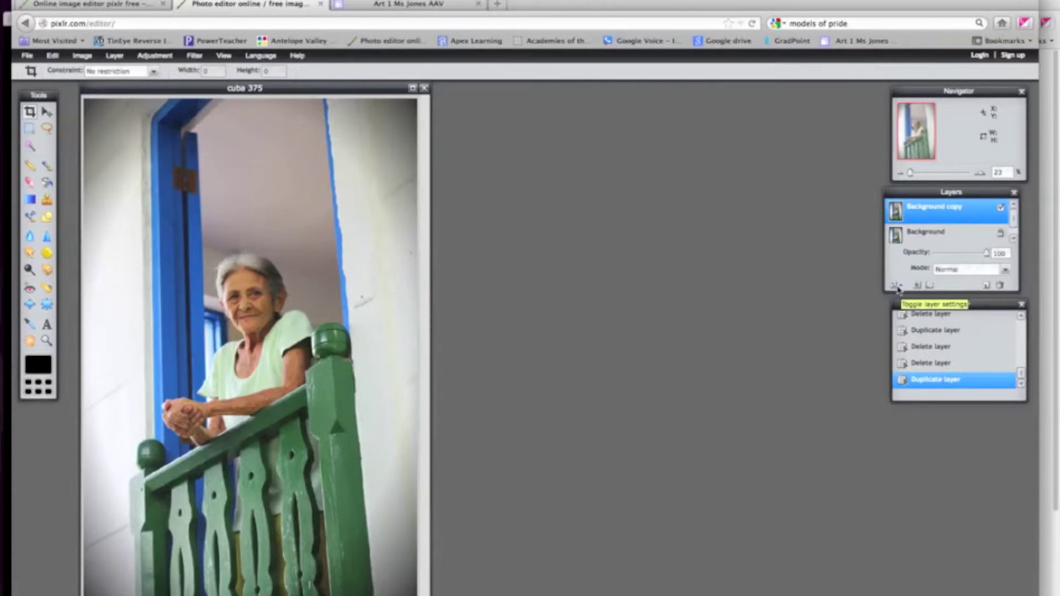
Set the Background copy's blend mode to Overlay after trying Difference and Alpha.
left_click(983, 272)
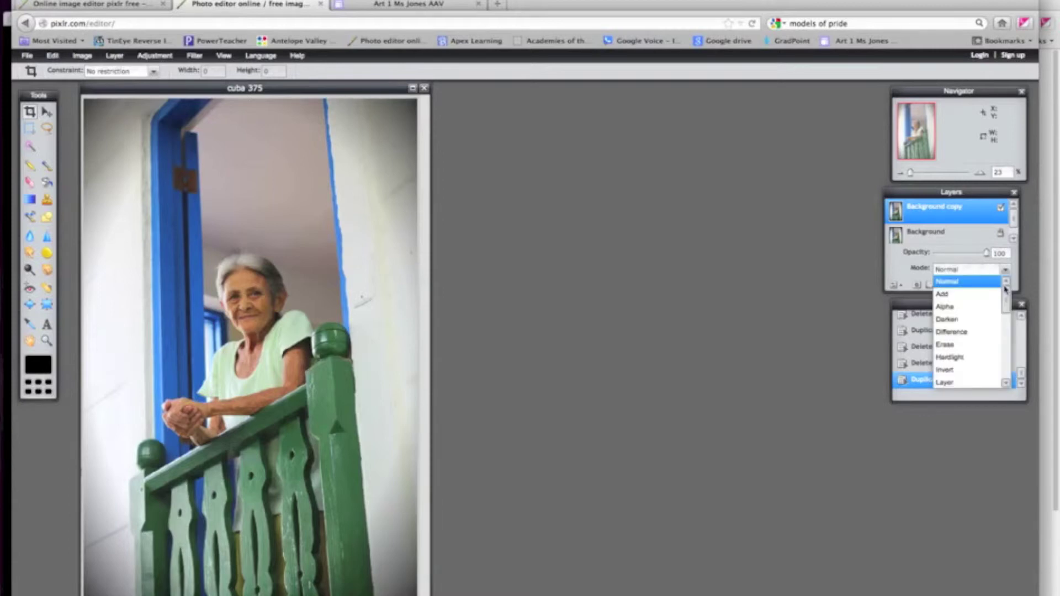
left_click(985, 333)
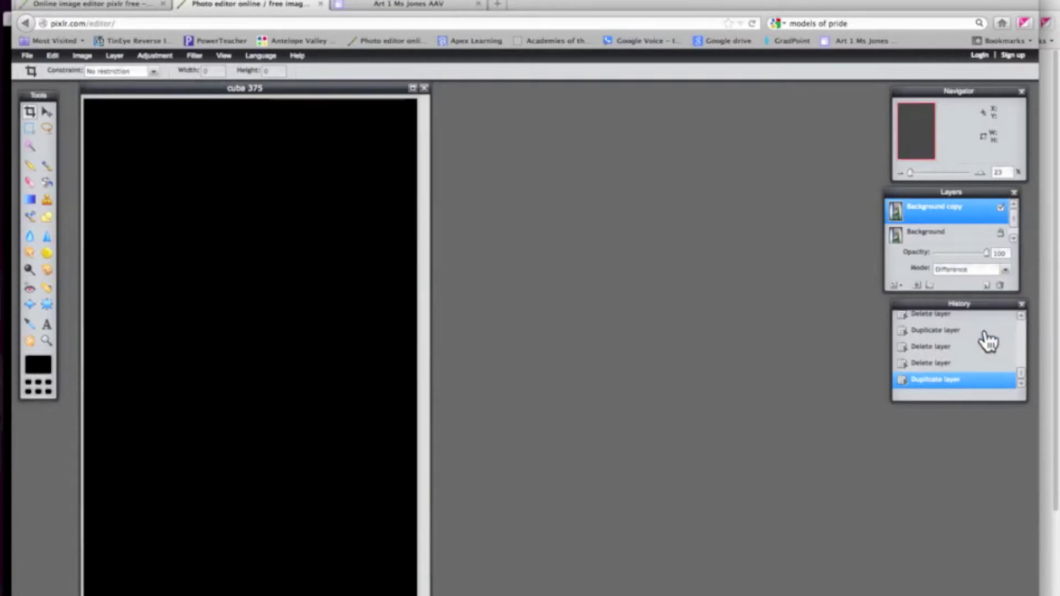
left_click(1005, 271)
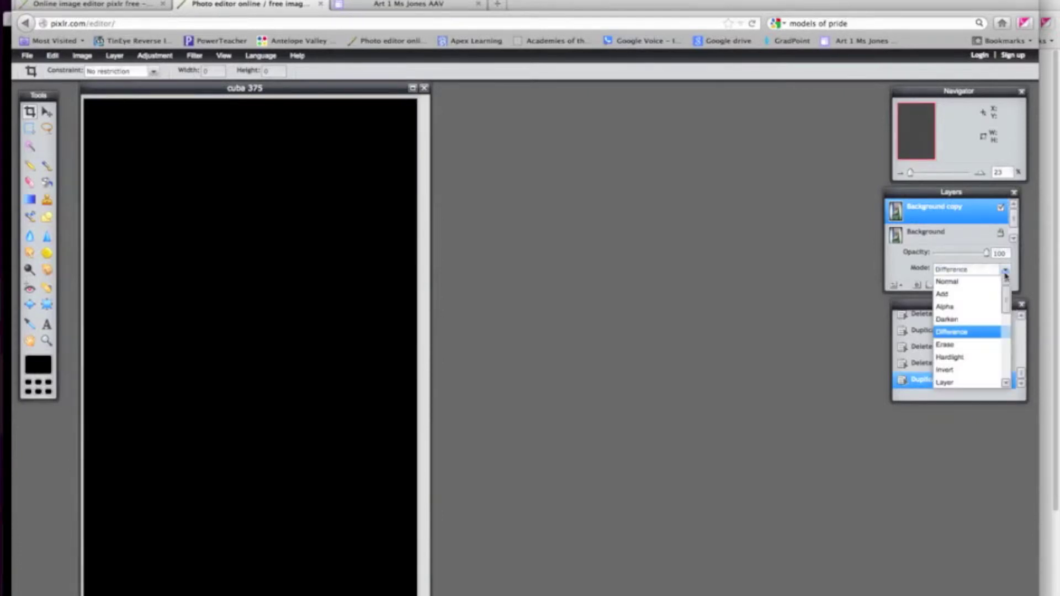
left_click(984, 318)
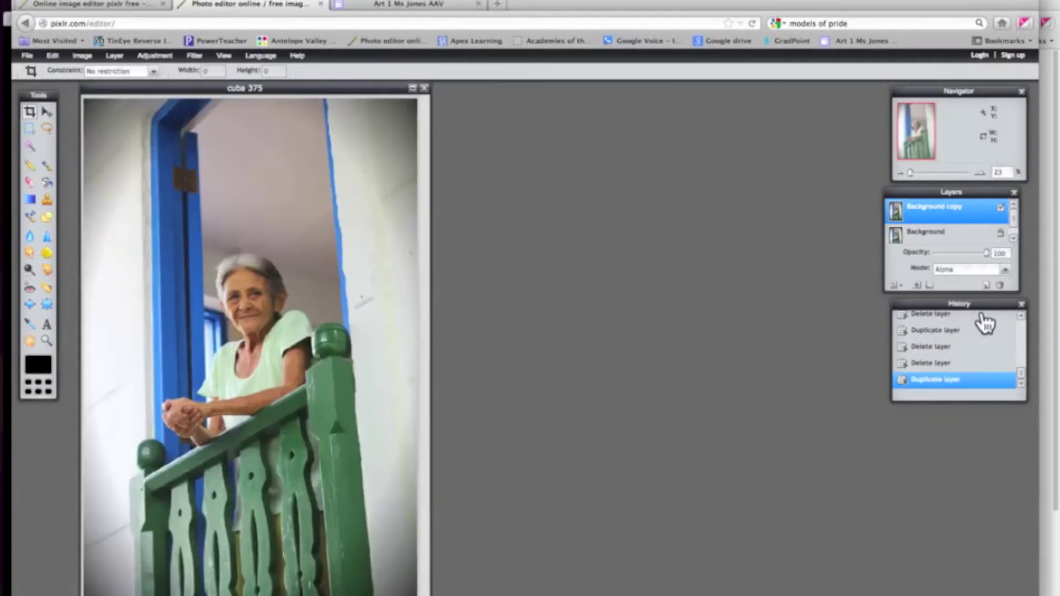
left_click(1005, 271)
left_click_drag(1007, 323, 1006, 356)
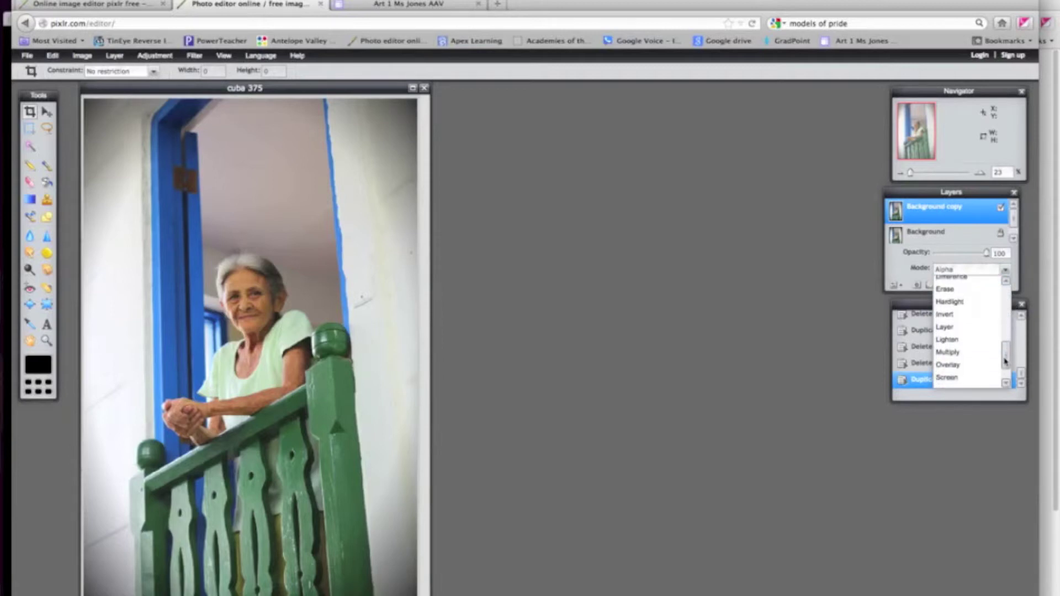
left_click(987, 367)
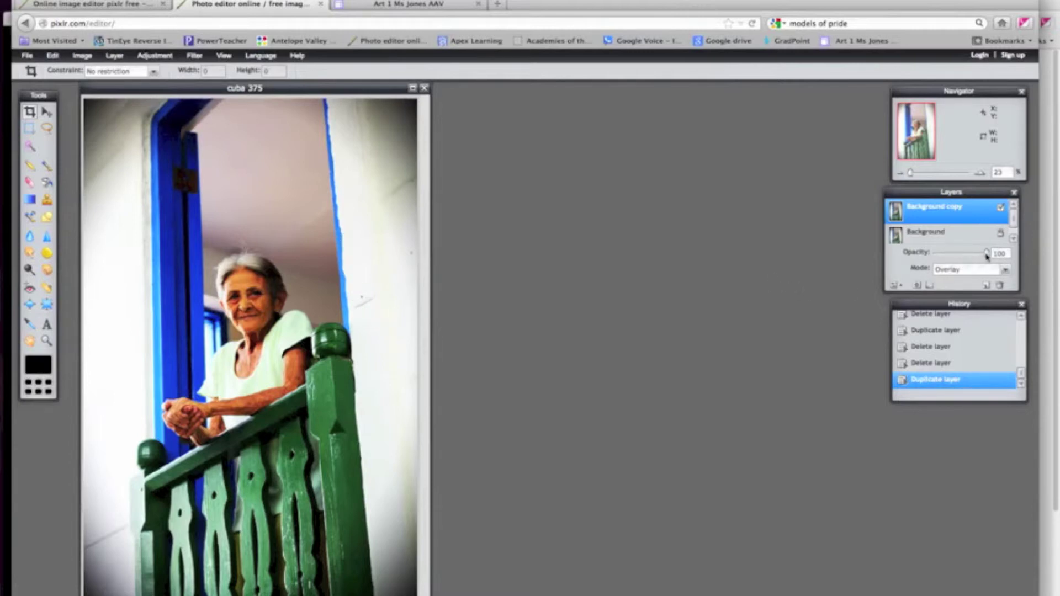
Lower the Background copy layer's opacity to 45.
left_click_drag(984, 255, 961, 262)
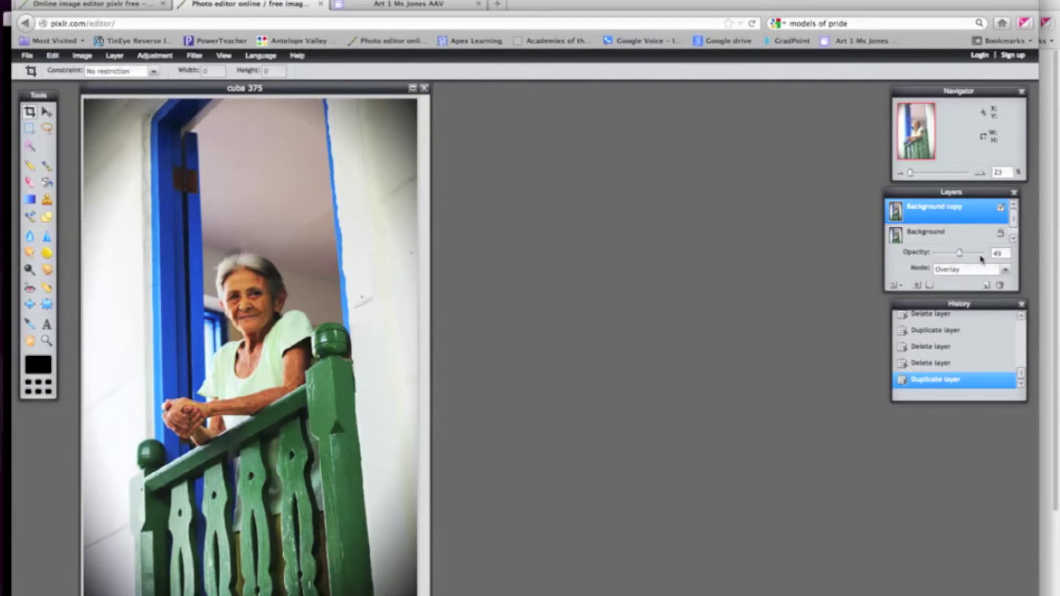
left_click_drag(974, 258, 960, 257)
mouse_move(955, 260)
left_mouse_down()
mouse_move(976, 258)
mouse_move(958, 259)
left_mouse_up()
left_click(171, 19)
left_click(171, 20)
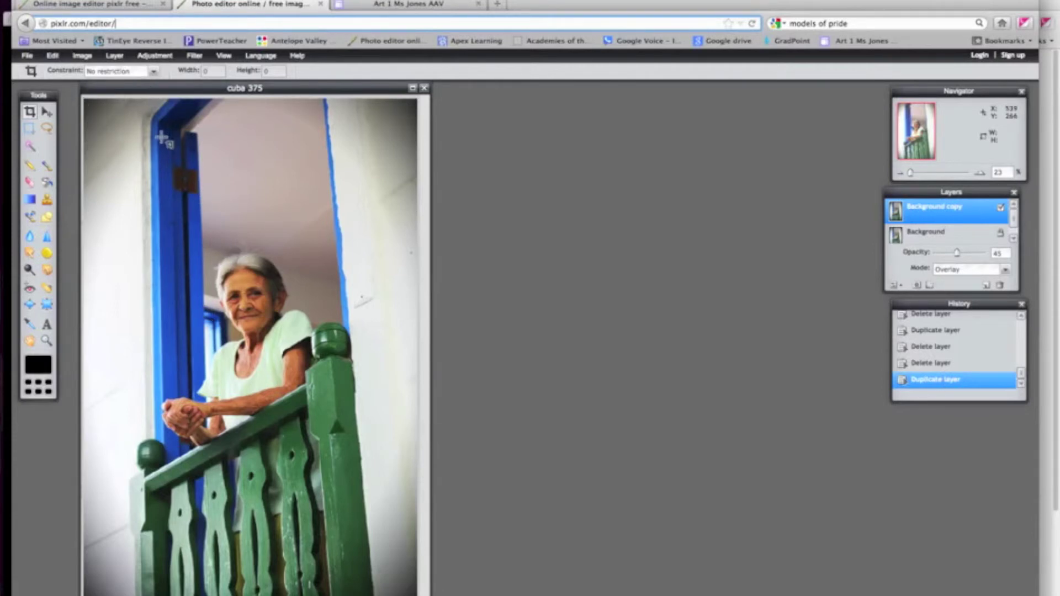
Look through the Filter and Adjustment menus and close them without applying anything.
left_click(191, 59)
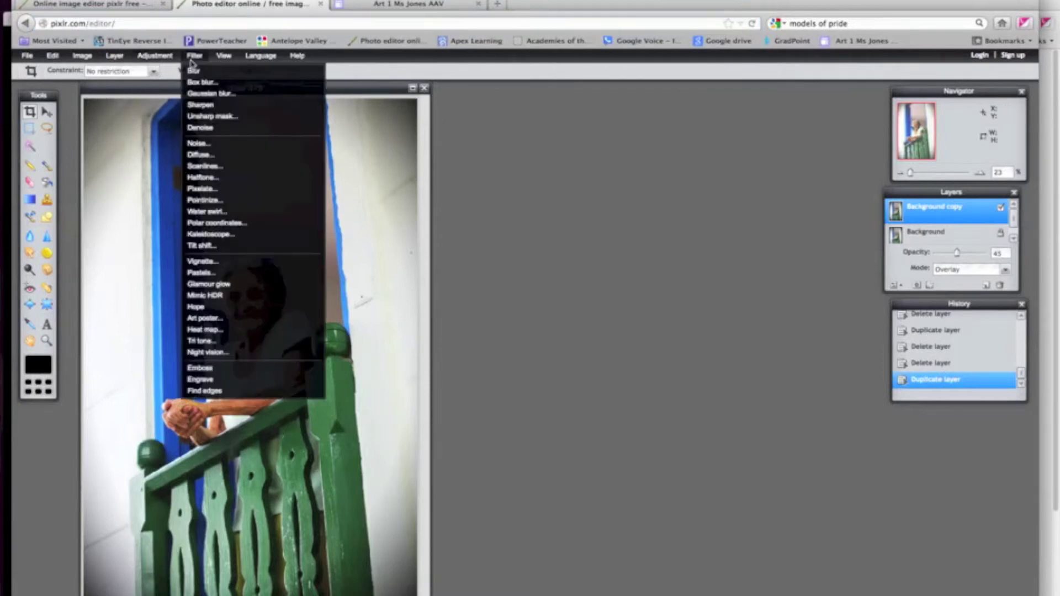
mouse_move(143, 60)
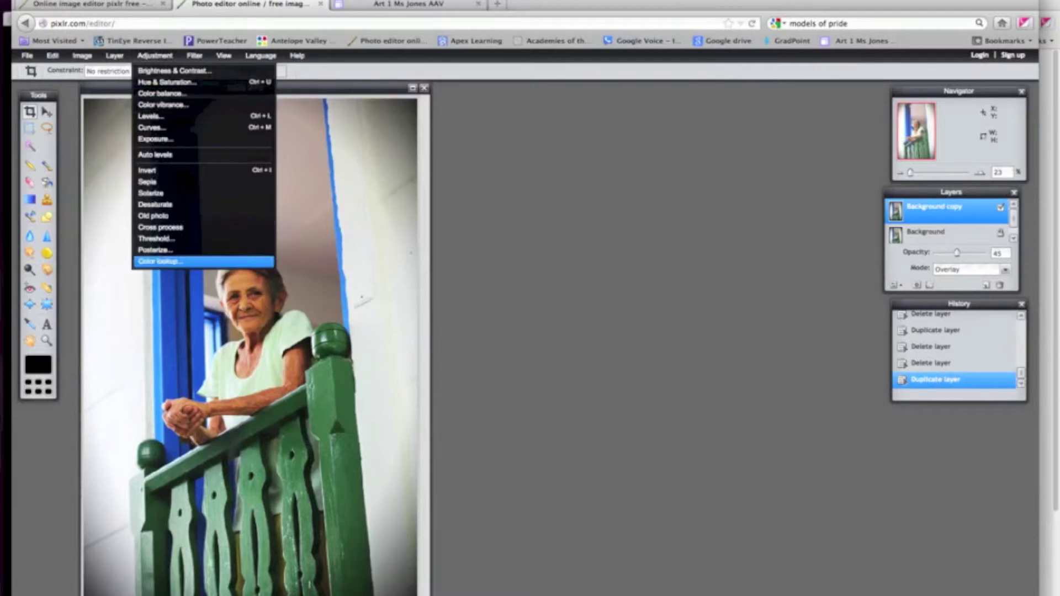
left_click(548, 261)
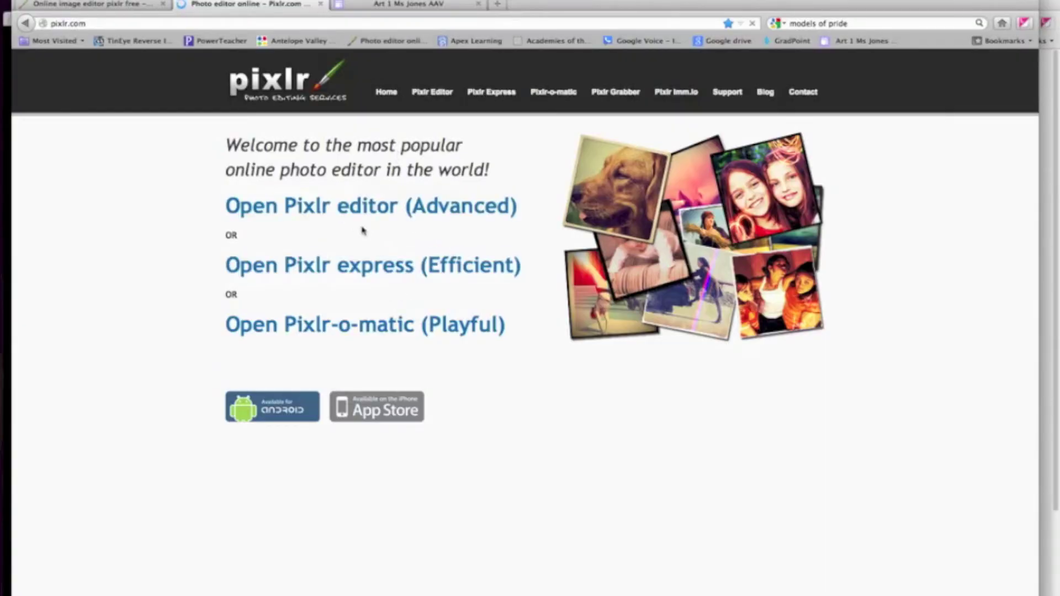
Launch Pixlr-o-matic and upload cuba 375.jpg from the Desktop.
triple_click(362, 265)
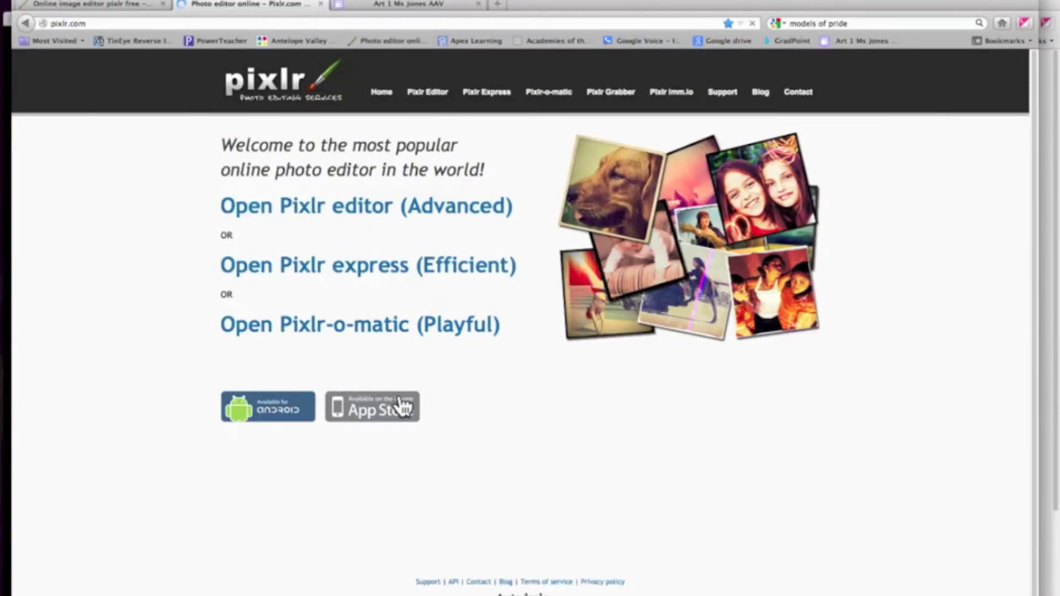
triple_click(373, 331)
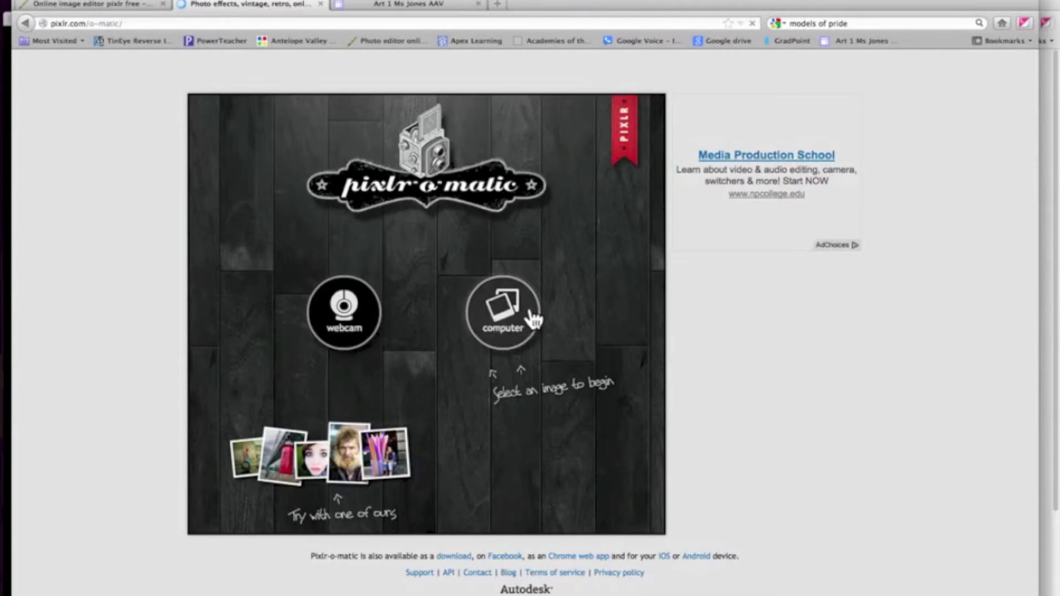
left_click(532, 319)
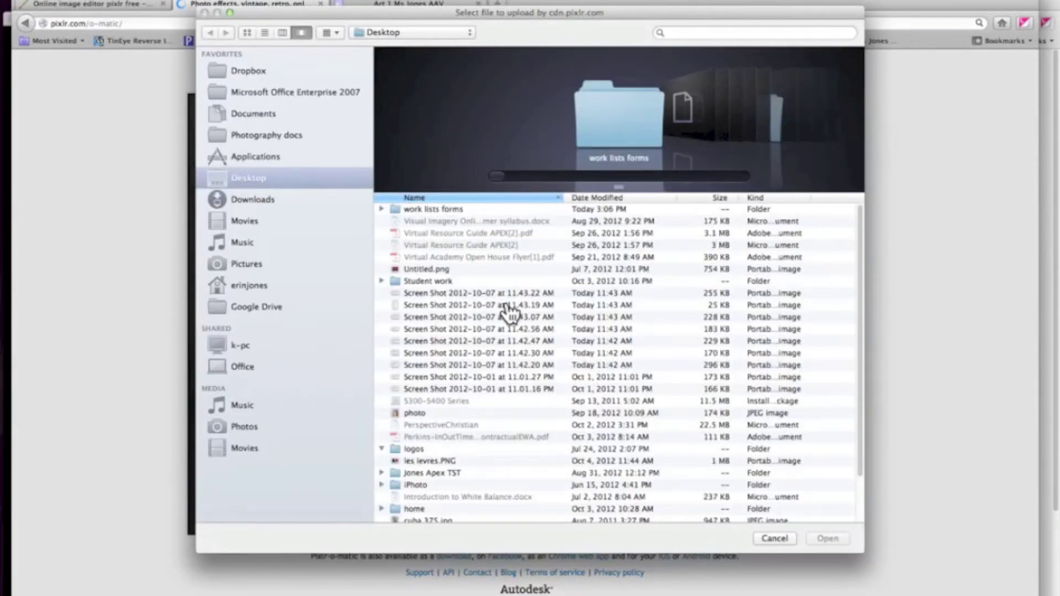
scroll(477, 448, "down", 5)
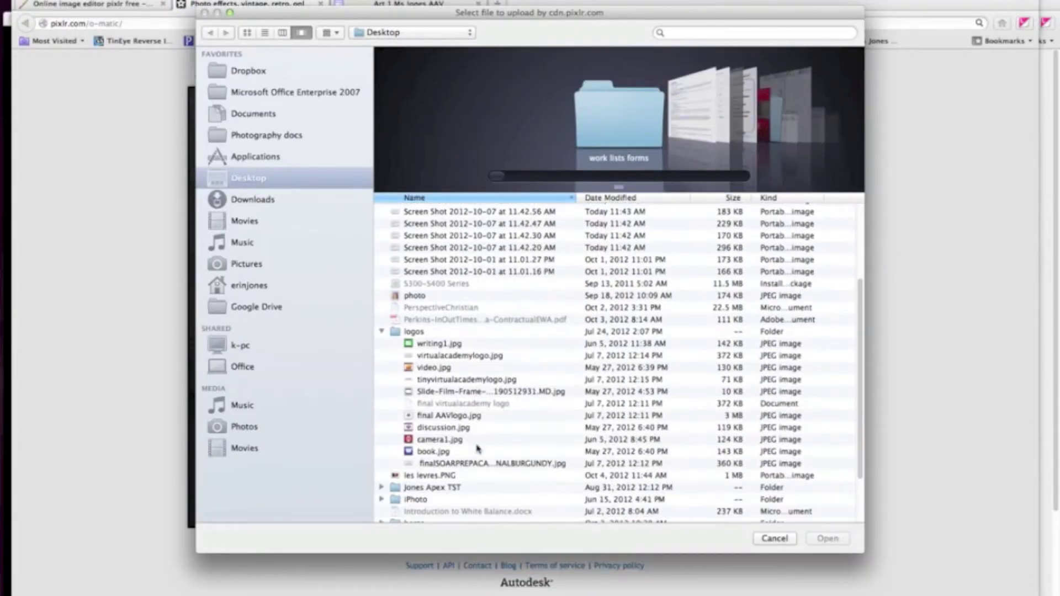
scroll(477, 448, "down", 2)
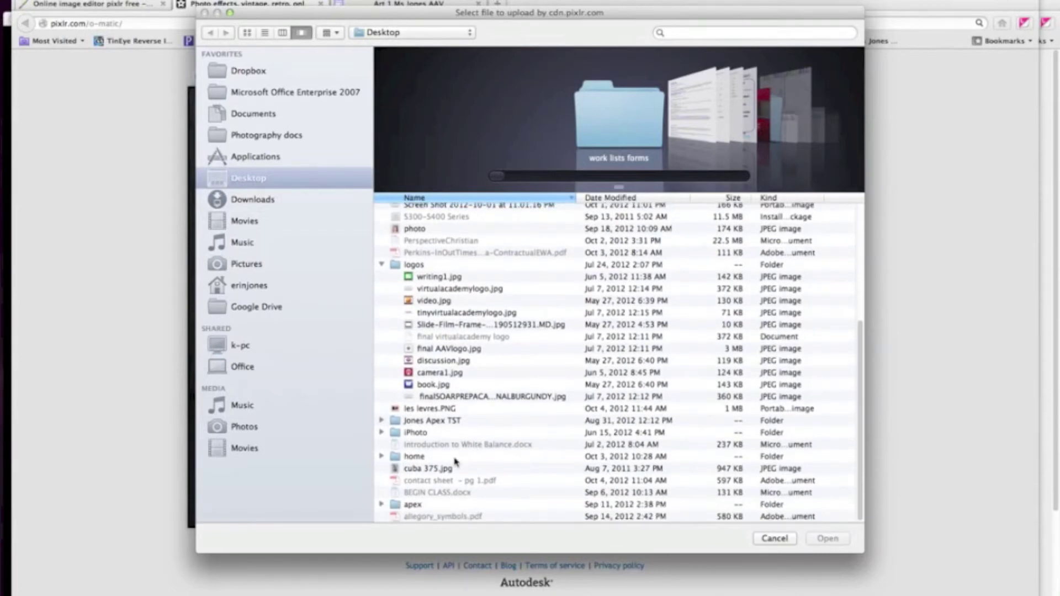
left_click(451, 469)
left_click(827, 538)
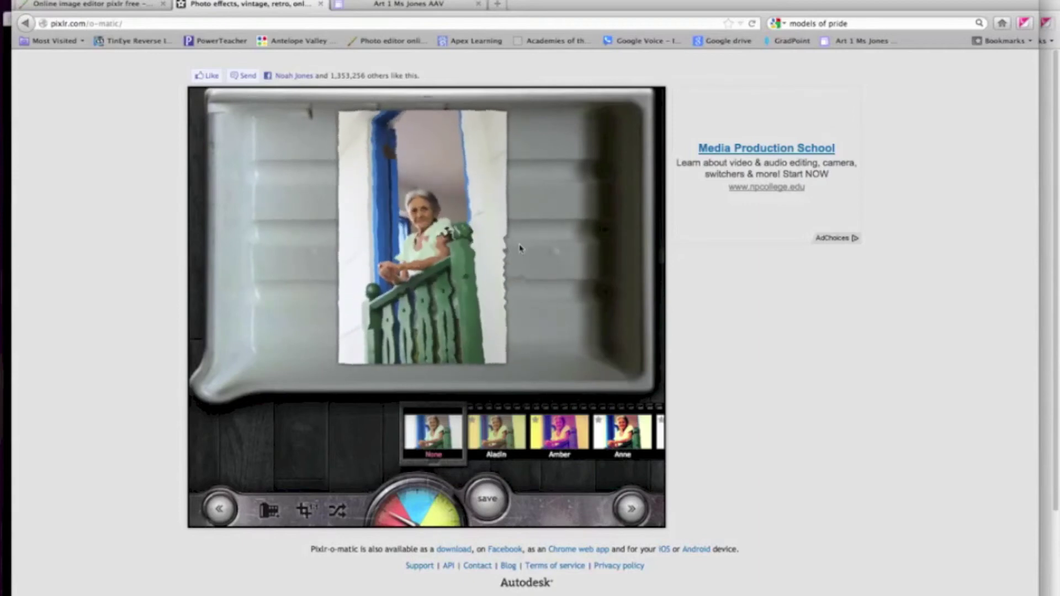
Audition the Aladin, Amber, Anne, Antonio, Bob, Dean, Hagrid, Ivan, Jean, Josh and Julia filters.
left_click(496, 439)
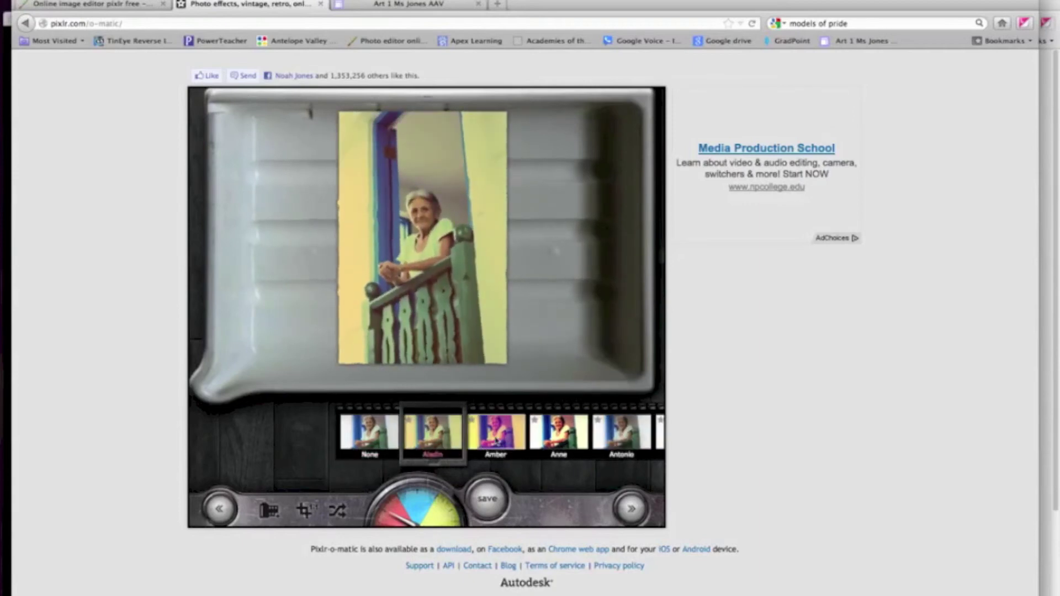
left_click(496, 439)
left_click(496, 439)
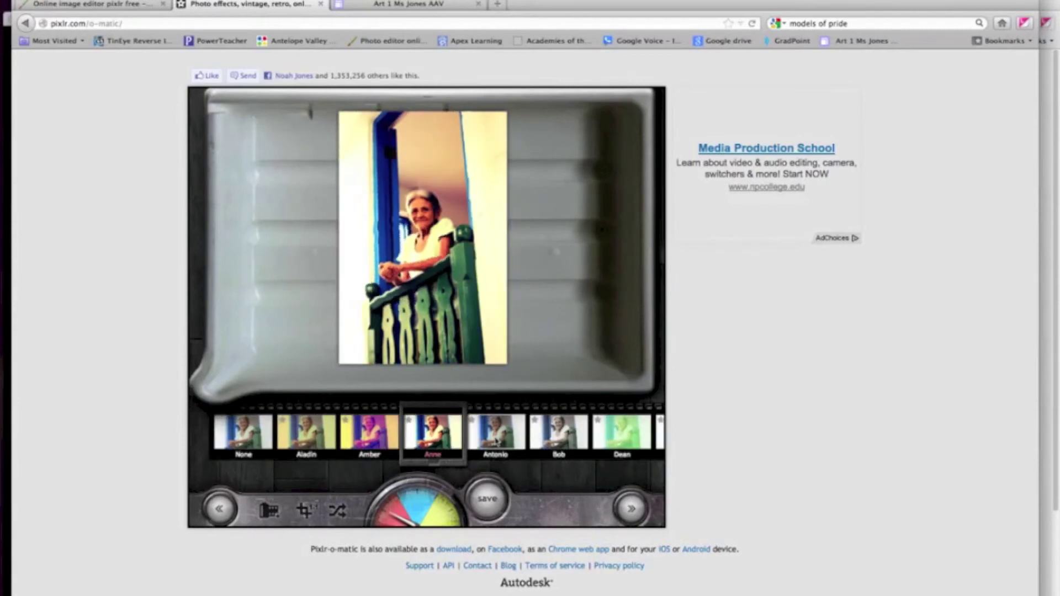
left_click(495, 440)
left_click(496, 439)
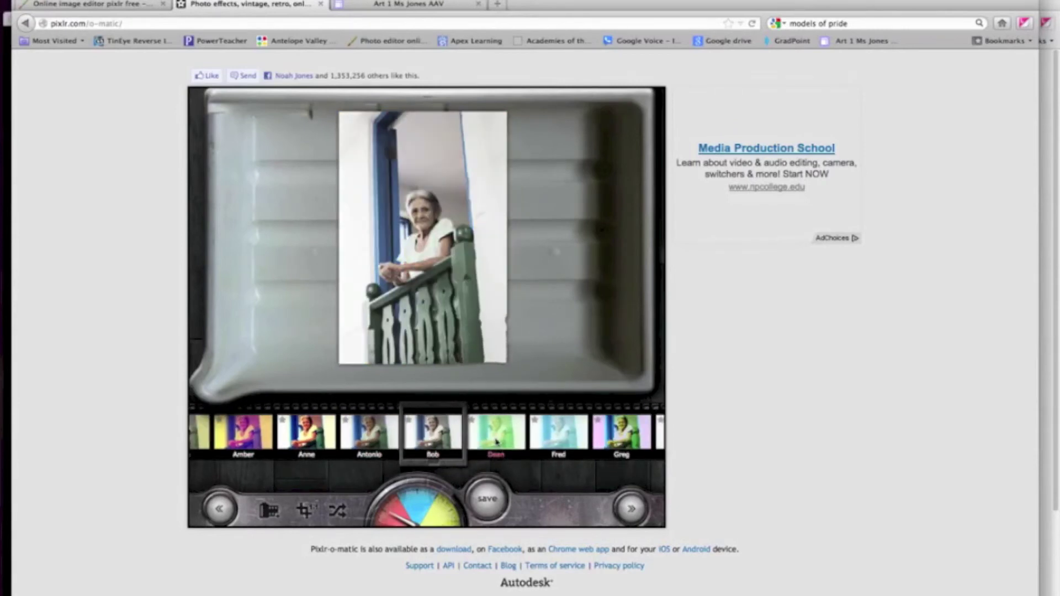
left_click(496, 440)
left_click(549, 446)
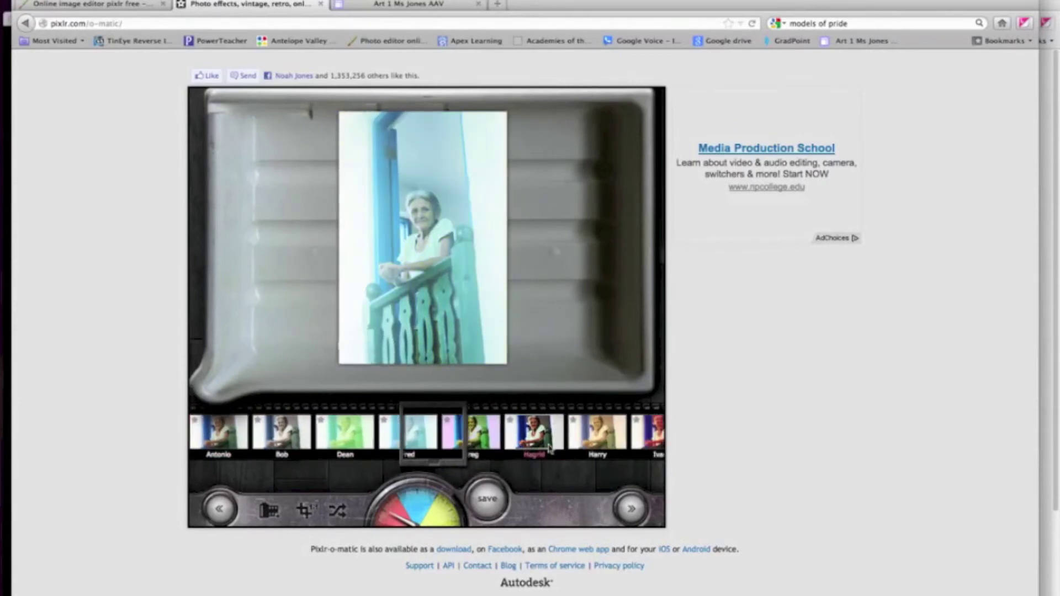
left_click(554, 449)
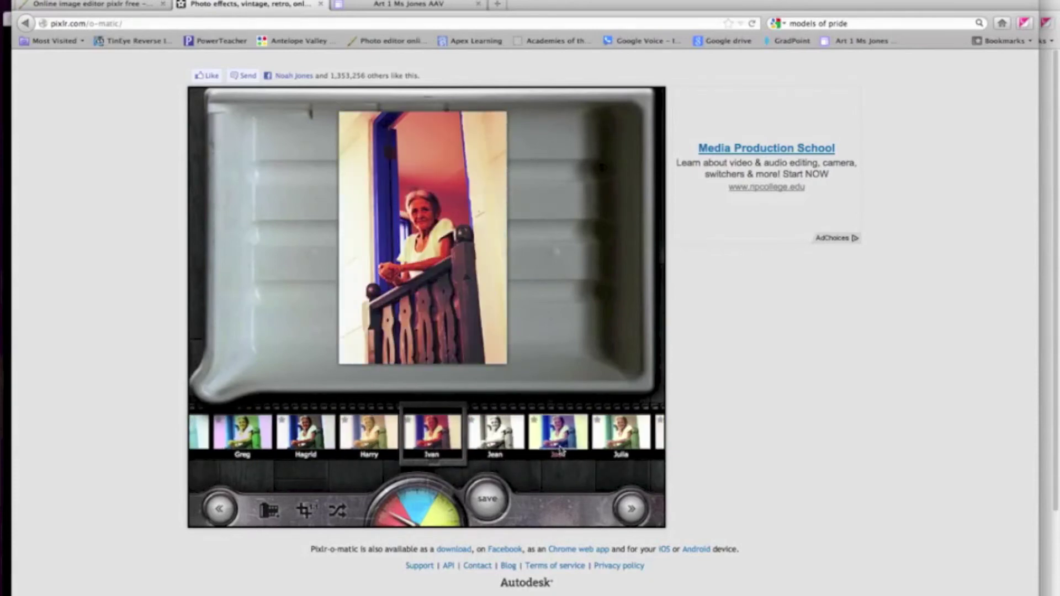
left_click(496, 439)
left_click(499, 439)
left_click(499, 439)
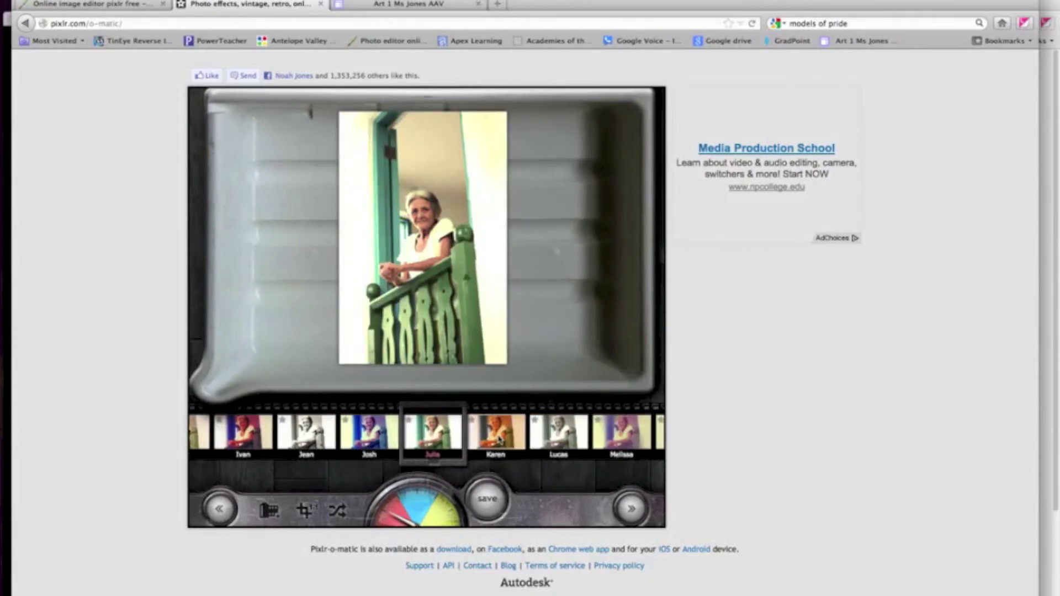
Compare Lucas, Karen and Josh, then settle on Julia's green tint.
left_click(544, 441)
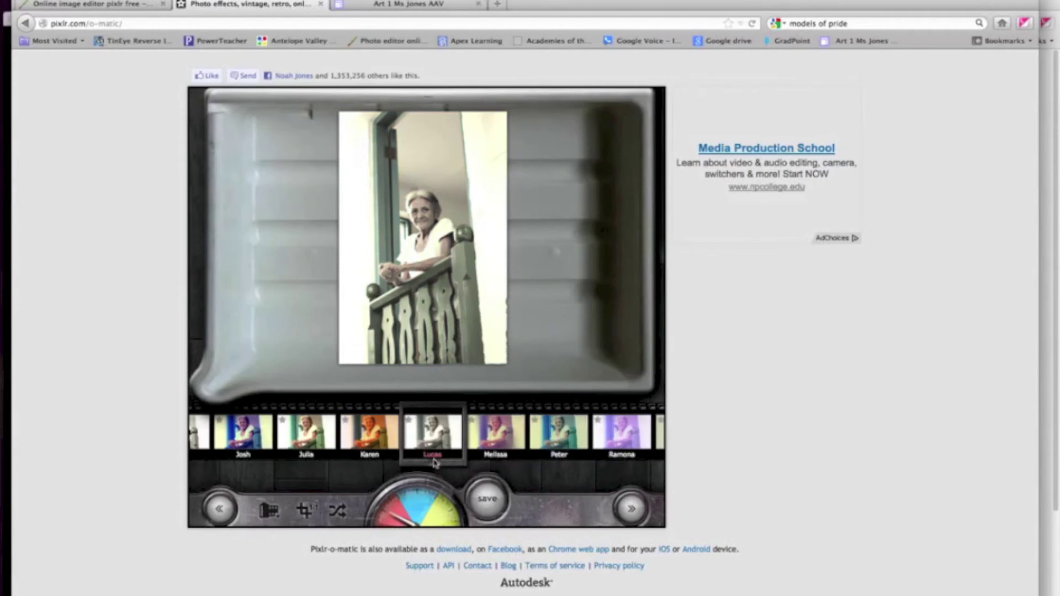
left_click(376, 445)
left_click(285, 444)
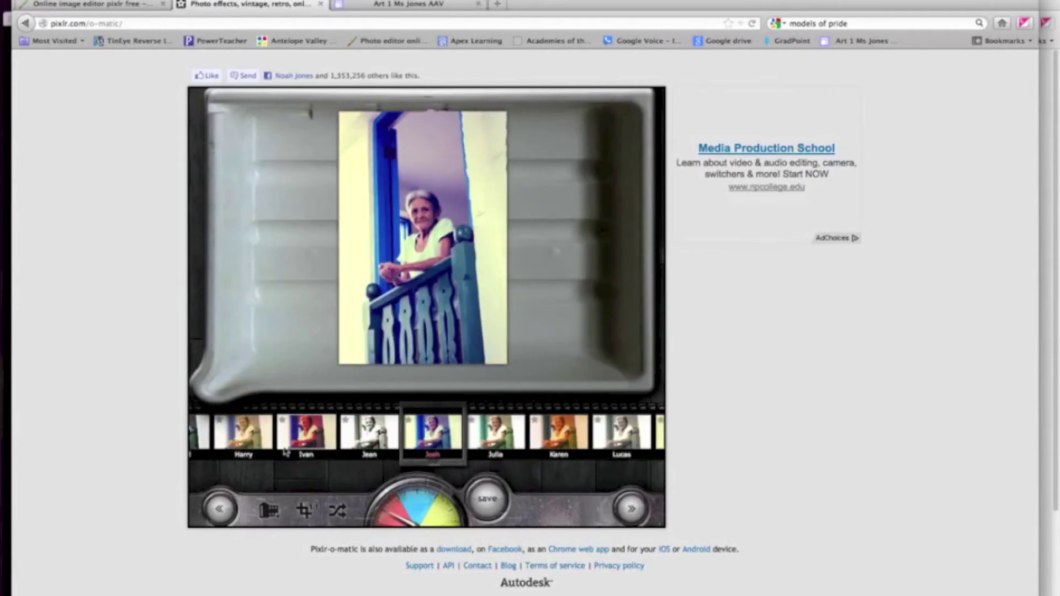
left_click(495, 436)
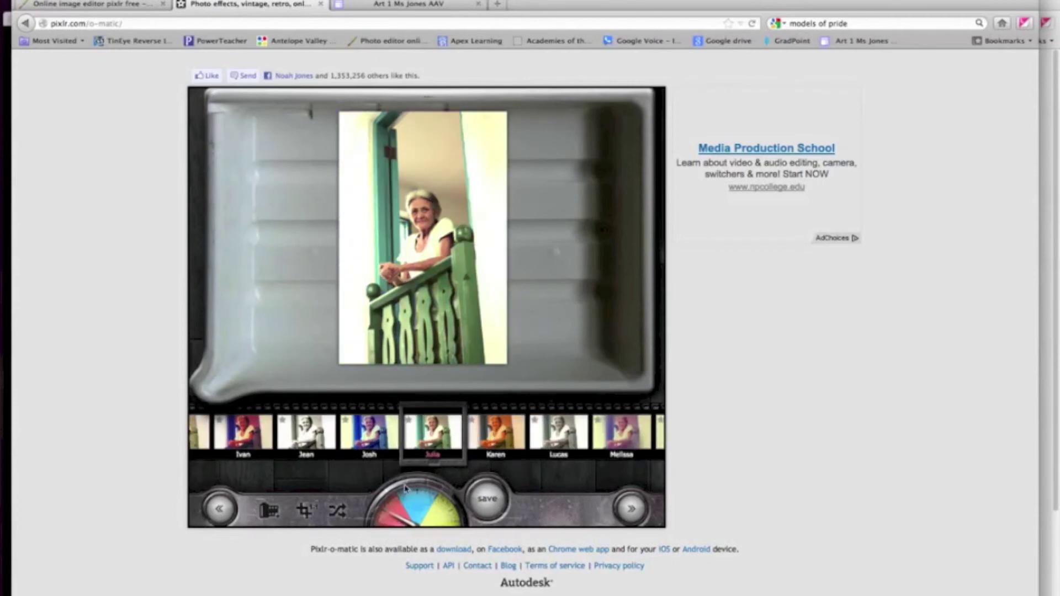
left_click(431, 502)
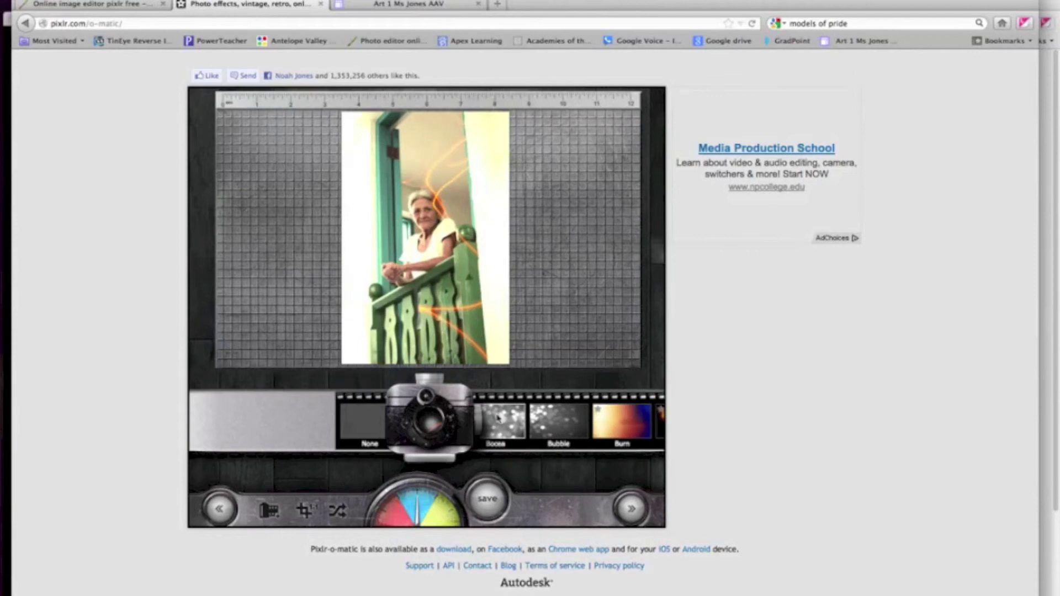
Audition the Bocca, Bubble, Burn, Cyborg, Devine, Focal and Foggy light overlays.
left_click(498, 418)
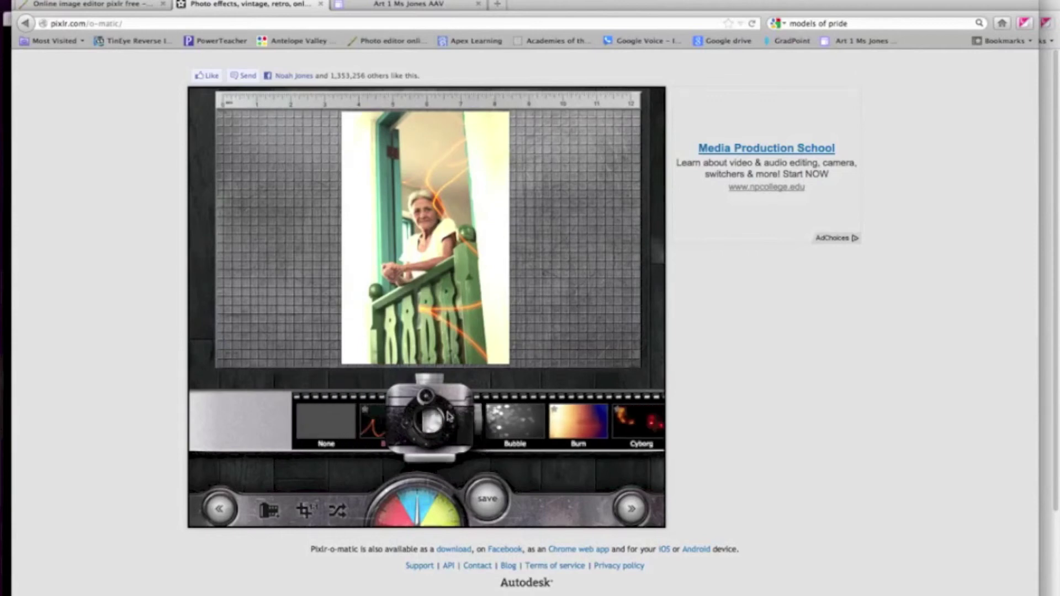
left_click(491, 428)
left_click(507, 427)
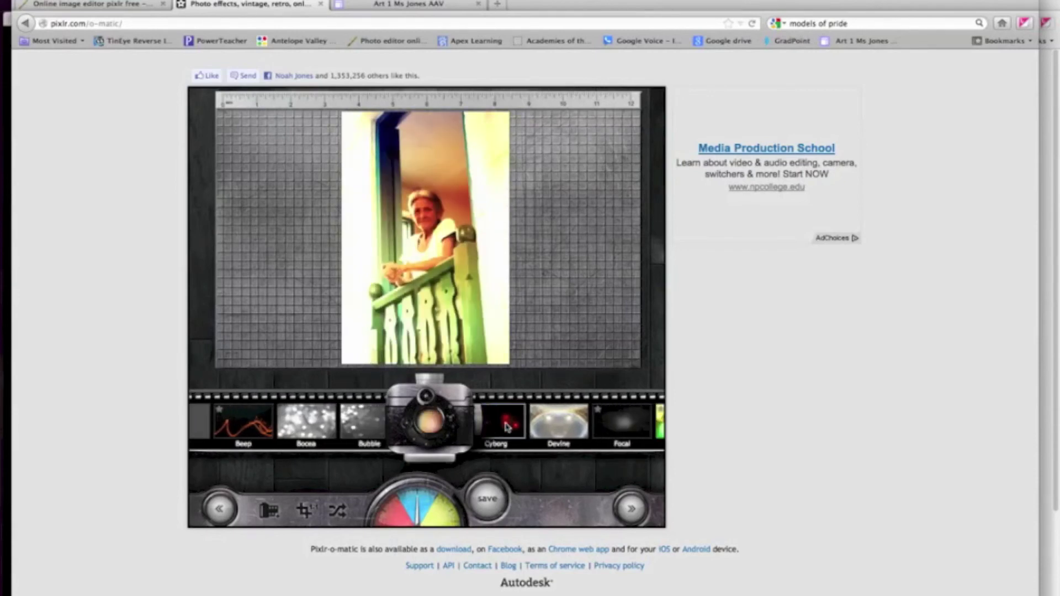
left_click(506, 427)
left_click(506, 427)
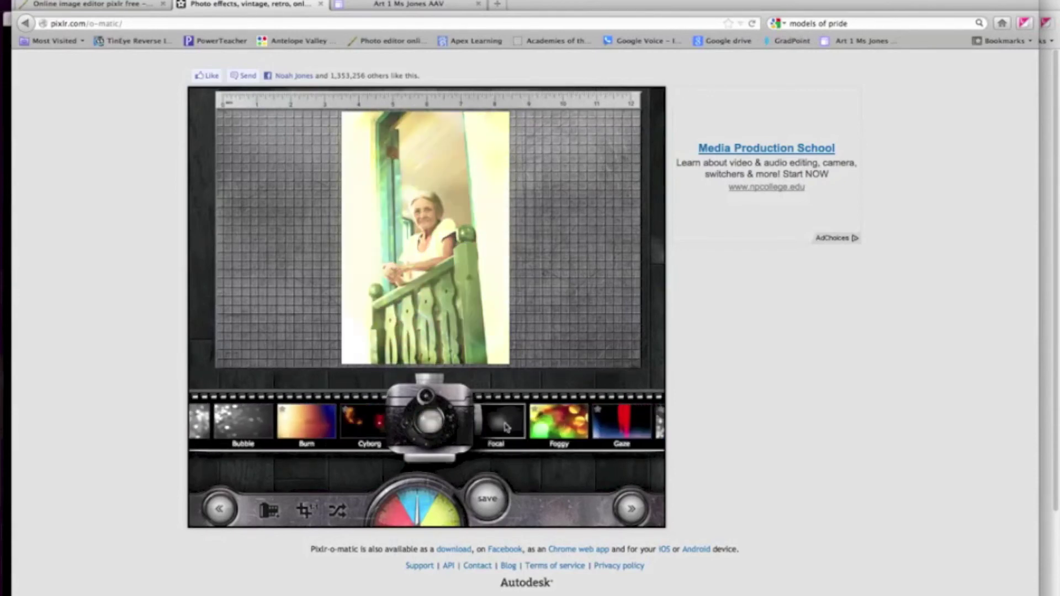
left_click(506, 427)
left_click(506, 426)
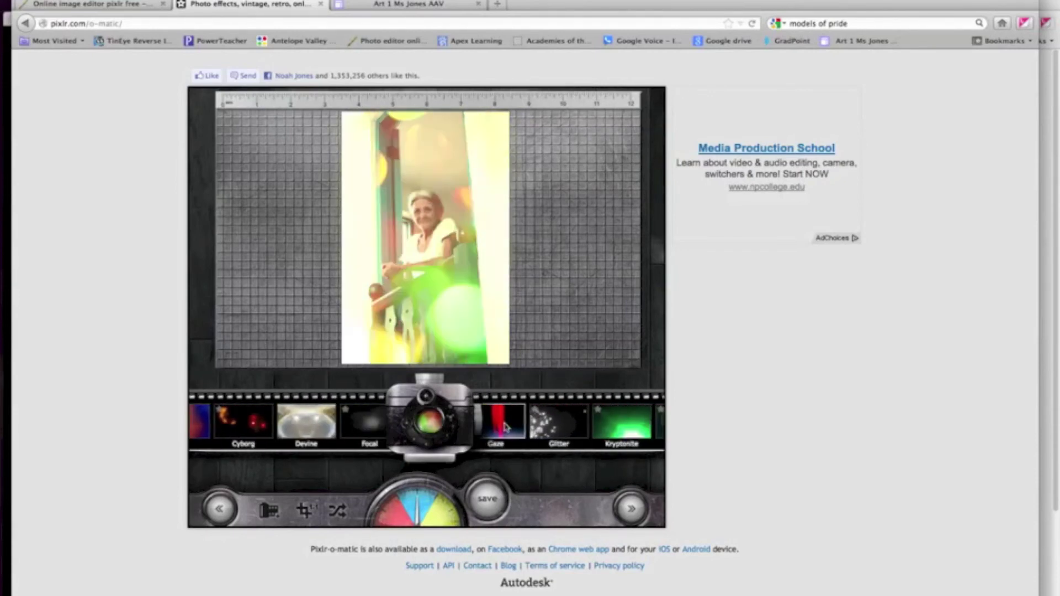
Try Gaze, Glitter, Kryptonite, Leak and Metal, then keep the warm Morning overlay.
left_click(506, 427)
left_click(506, 427)
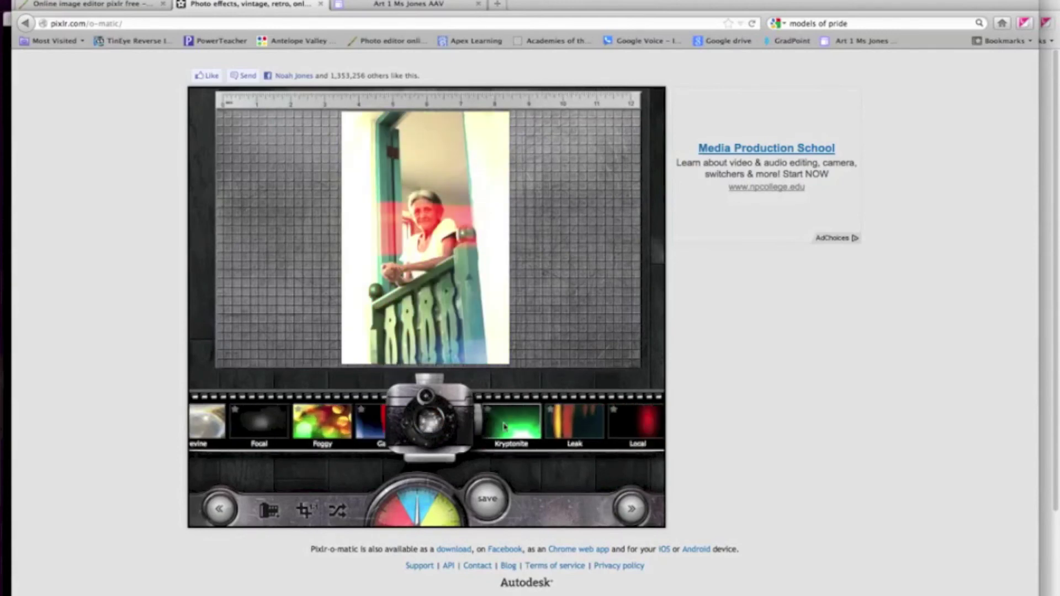
left_click(506, 427)
left_click(506, 427)
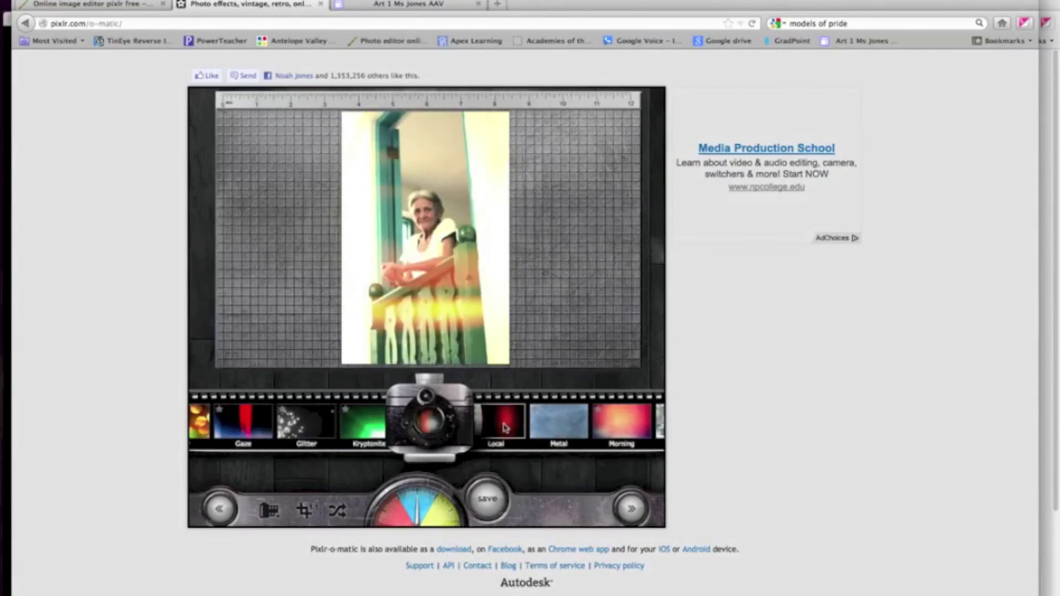
left_click(504, 428)
left_click(504, 428)
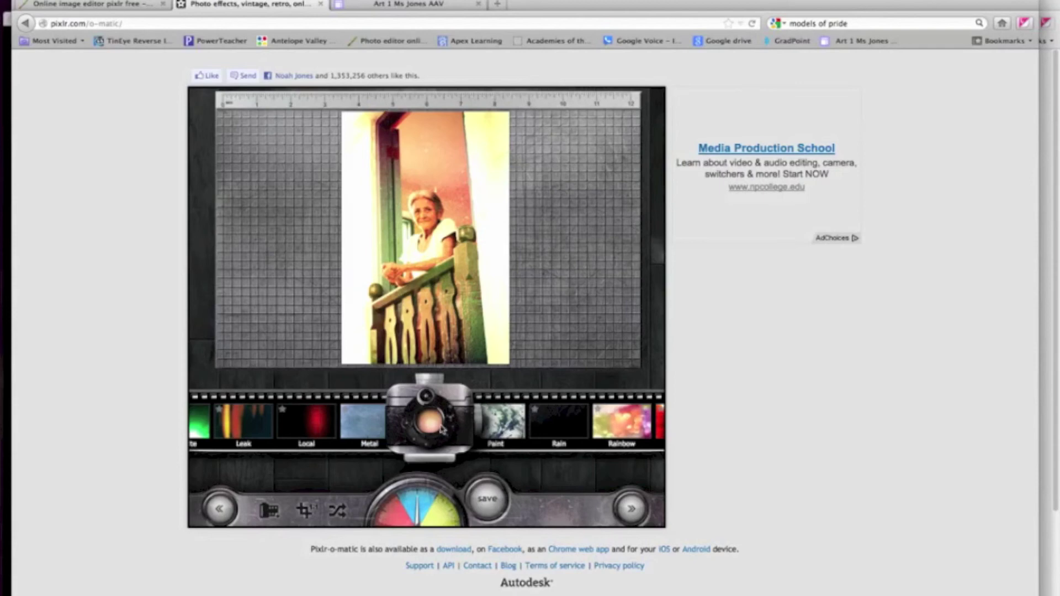
Try the Black, Clean, Cornered, Dirt, Film, Flowery and Hassel borders, then frame the portrait with Pinstripe.
left_click(446, 522)
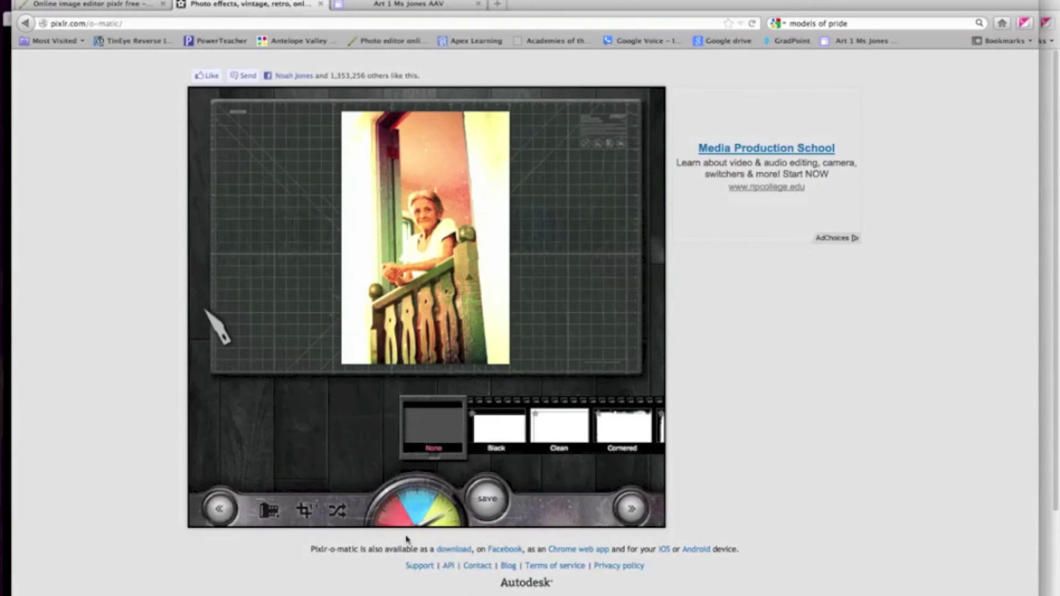
left_click(509, 438)
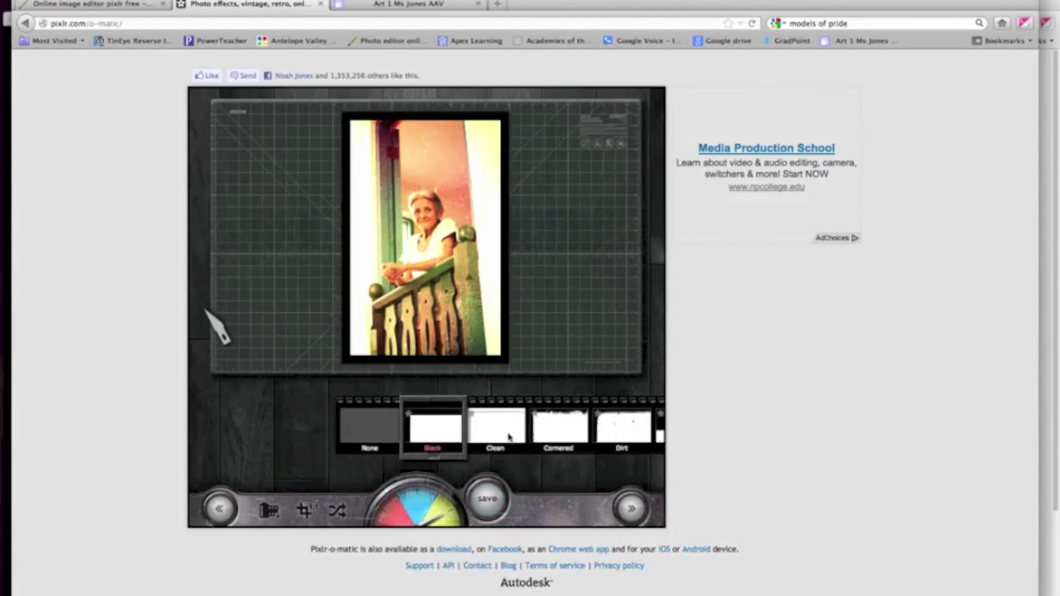
left_click(509, 437)
left_click(509, 437)
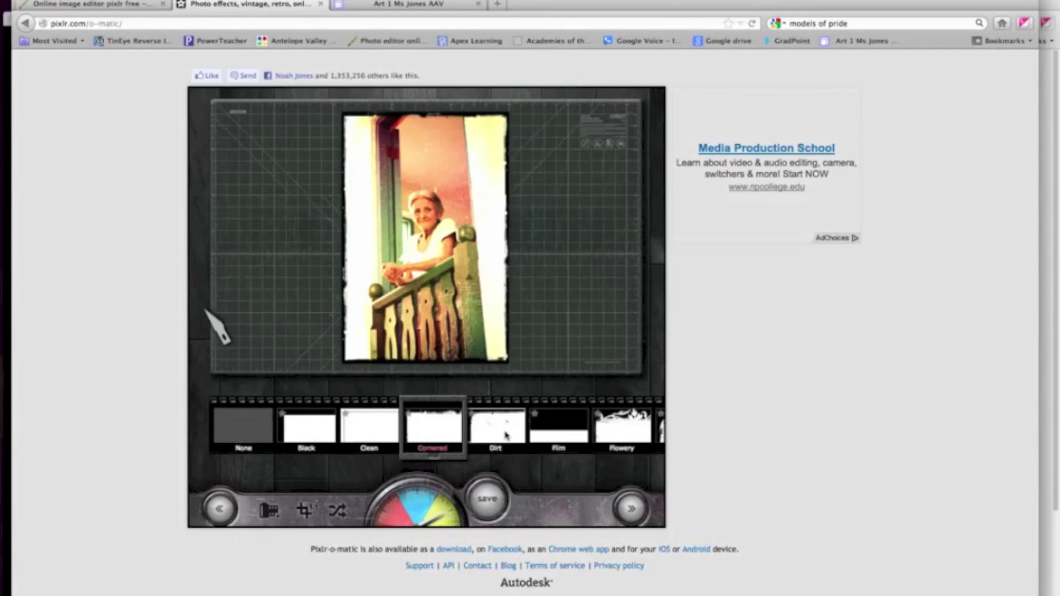
left_click(505, 436)
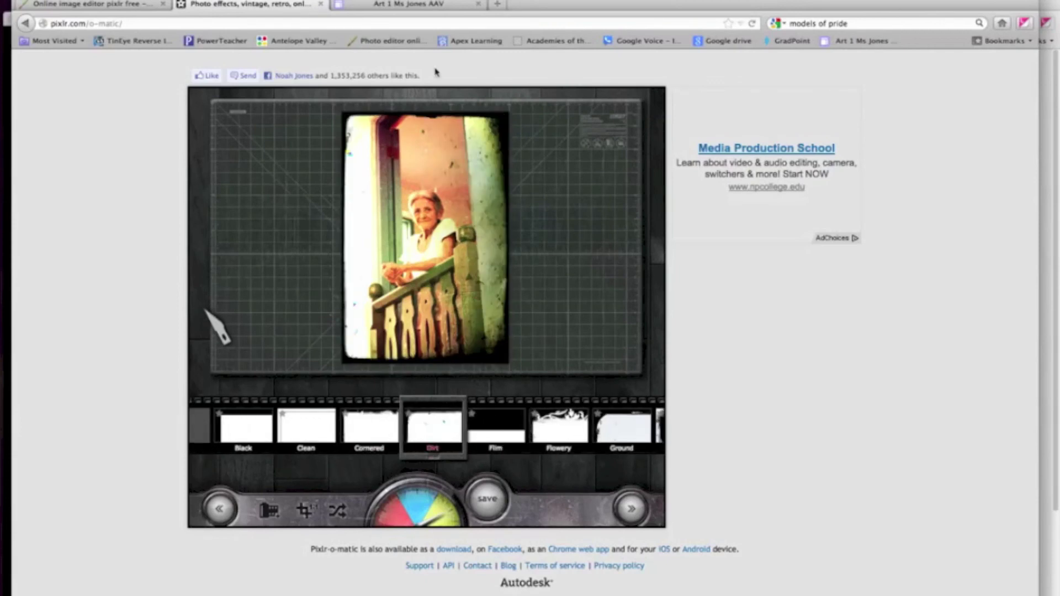
left_click(502, 424)
left_click(504, 427)
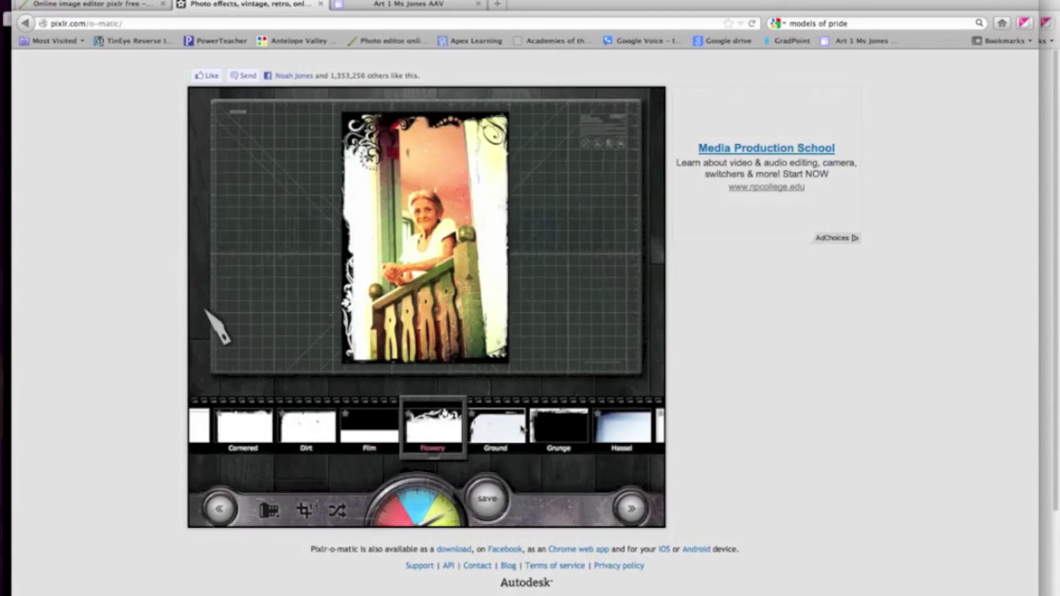
left_click(609, 434)
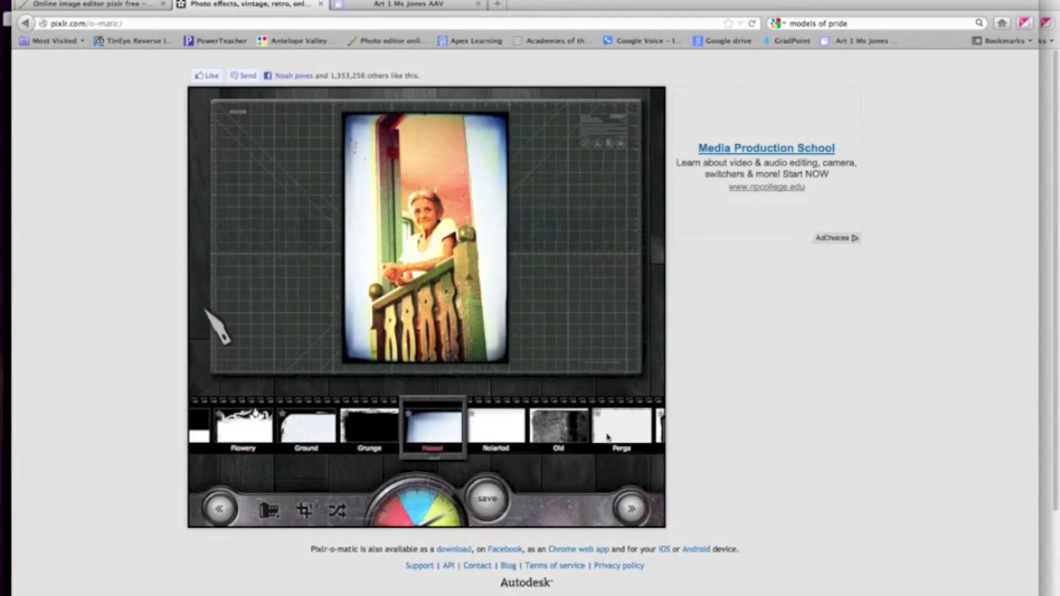
left_click(607, 437)
left_click(491, 427)
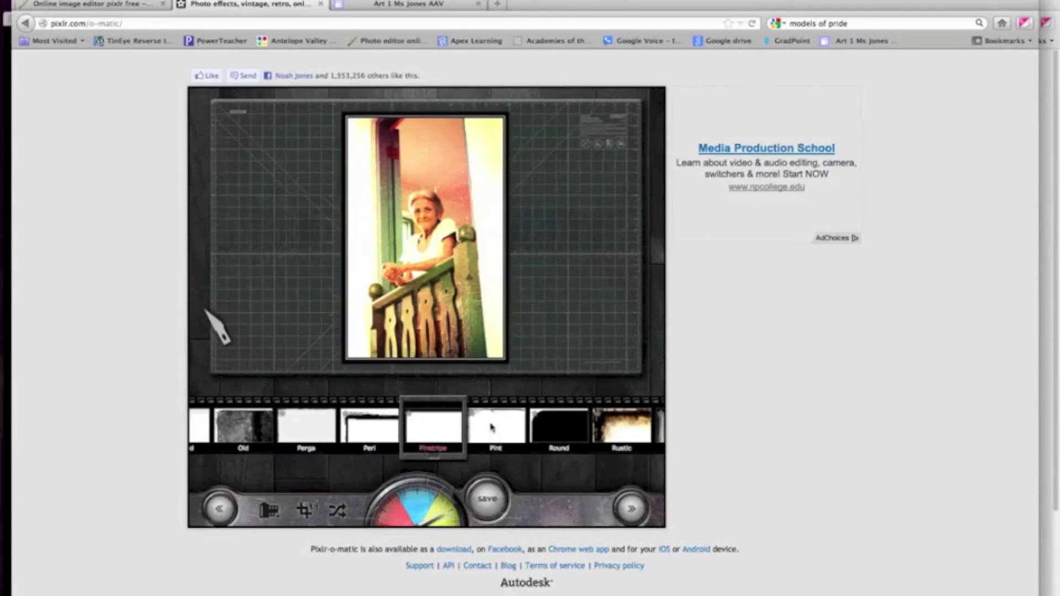